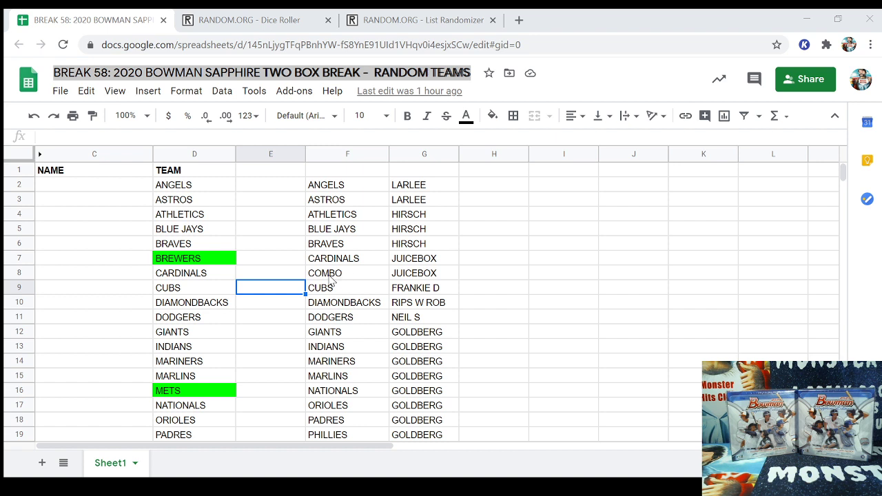
Step: Review the team names in column F and the participant names in column G from the first to the last entry
{"action": "left_click", "coordinate": [329, 276]}
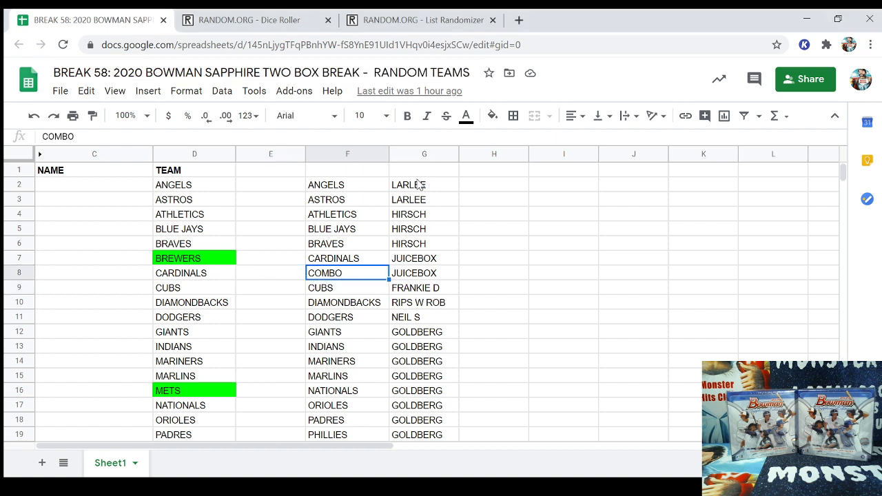
{"action": "scroll", "coordinate": [460, 331], "scroll_direction": "down", "scroll_amount": 3}
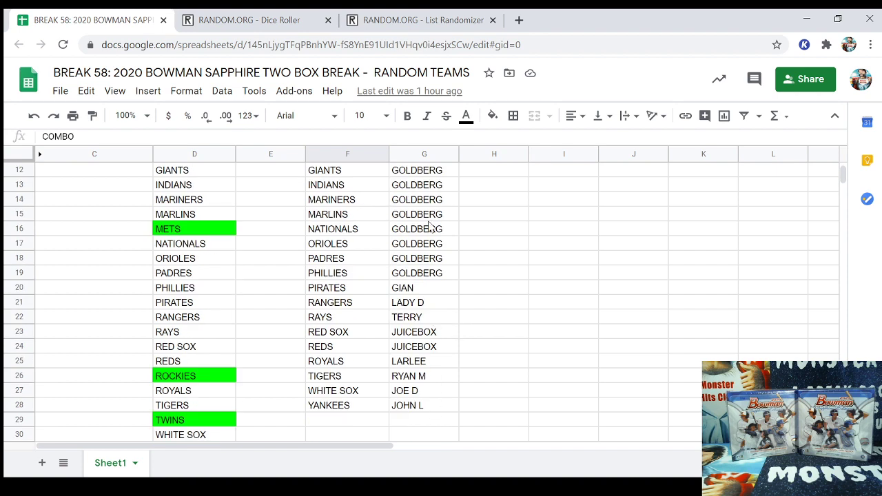
{"action": "scroll", "coordinate": [429, 225], "scroll_direction": "up", "scroll_amount": 3}
{"action": "scroll", "coordinate": [340, 344], "scroll_direction": "down", "scroll_amount": 5}
{"action": "scroll", "coordinate": [343, 312], "scroll_direction": "up", "scroll_amount": 3}
{"action": "scroll", "coordinate": [331, 222], "scroll_direction": "up", "scroll_amount": 1}
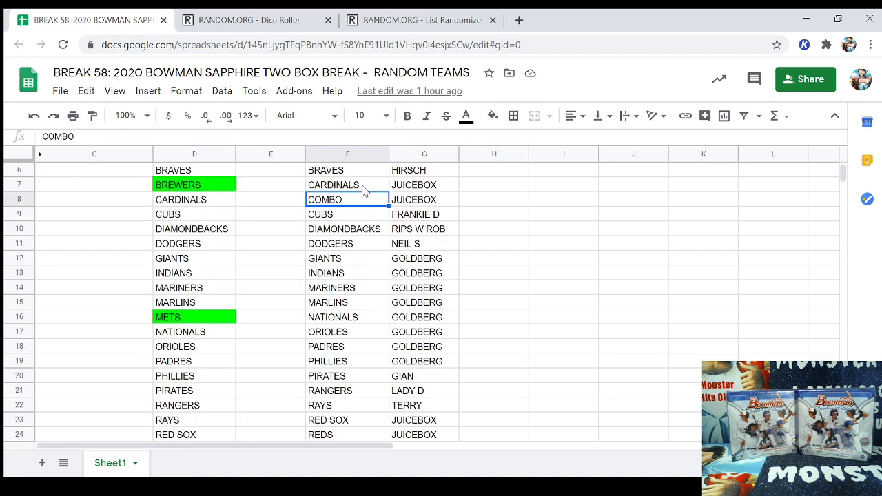
{"action": "scroll", "coordinate": [479, 365], "scroll_direction": "up", "scroll_amount": 2}
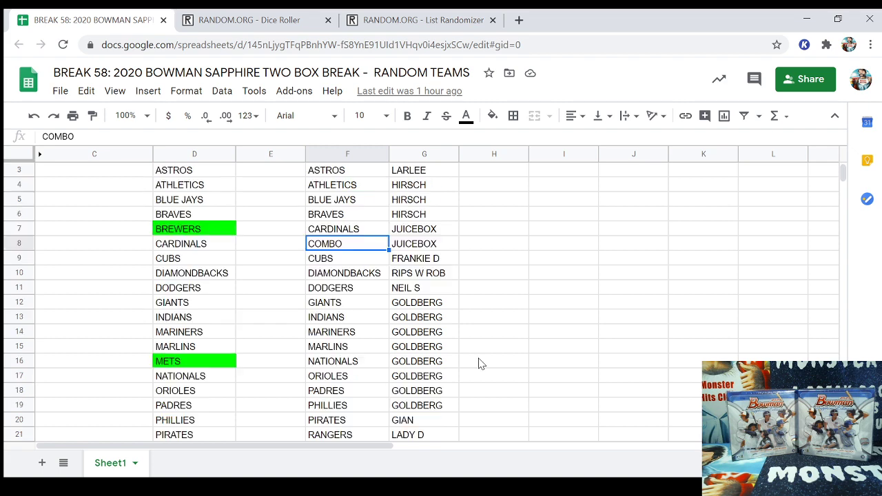
Step: Switch to the RANDOM.ORG Dice Roller to roll two new dice, and open a blank List Randomizer form
{"action": "left_click", "coordinate": [266, 22]}
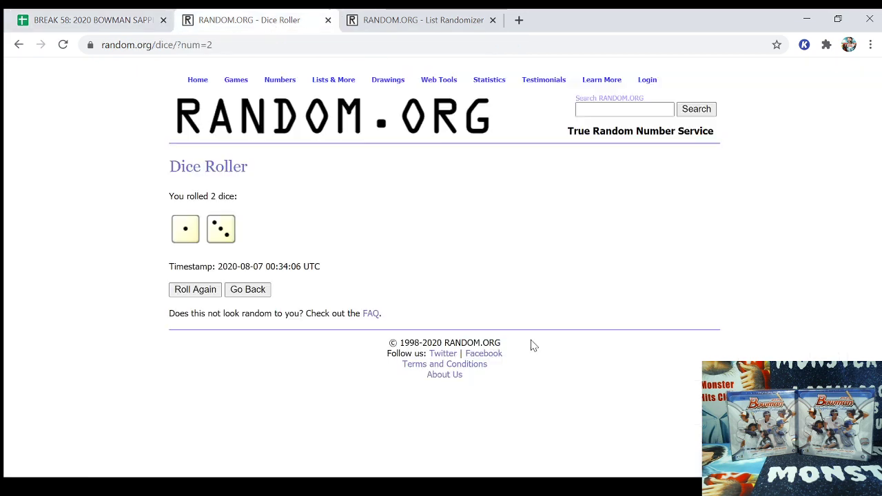
{"action": "left_click", "coordinate": [238, 290]}
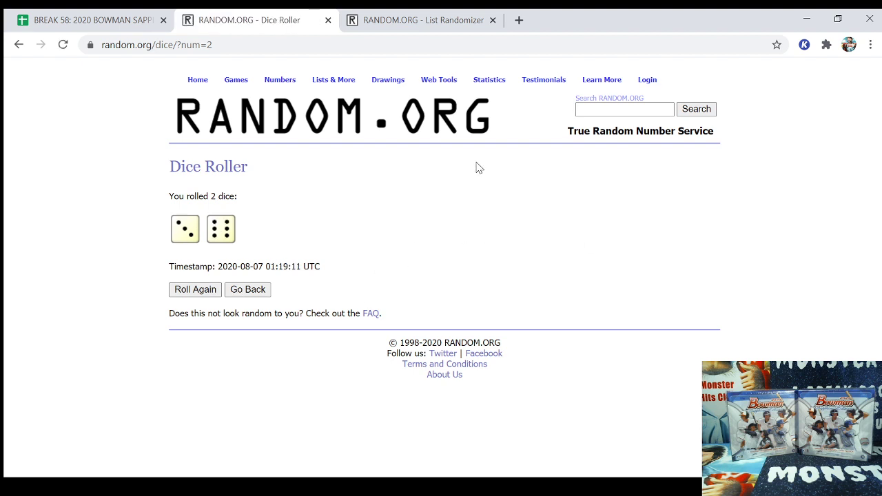
{"action": "left_click", "coordinate": [407, 21]}
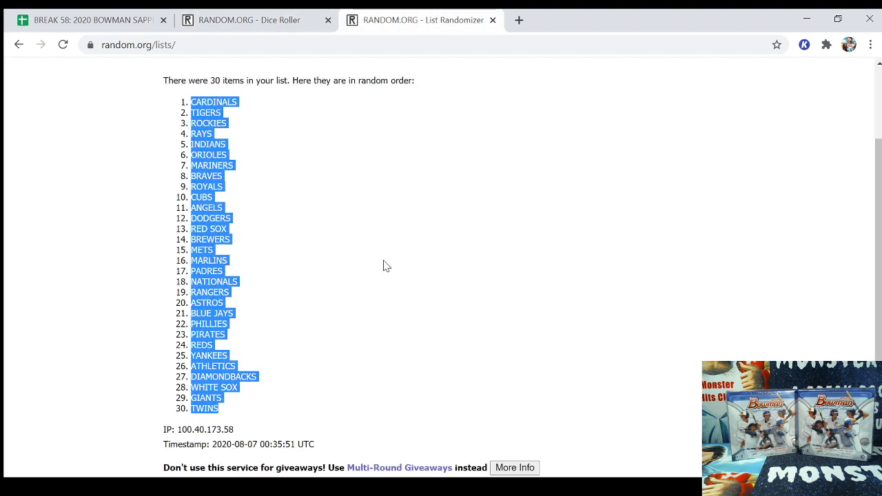
{"action": "scroll", "coordinate": [393, 260], "scroll_direction": "up", "scroll_amount": 2}
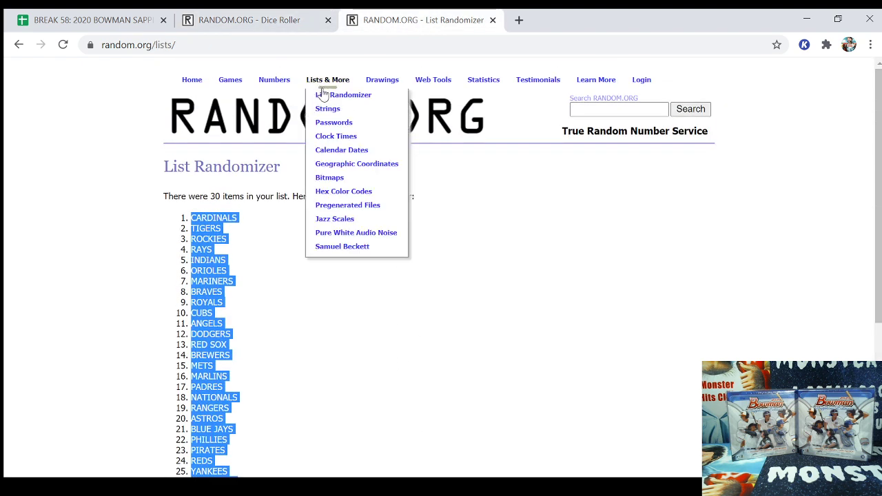
{"action": "left_click", "coordinate": [324, 96]}
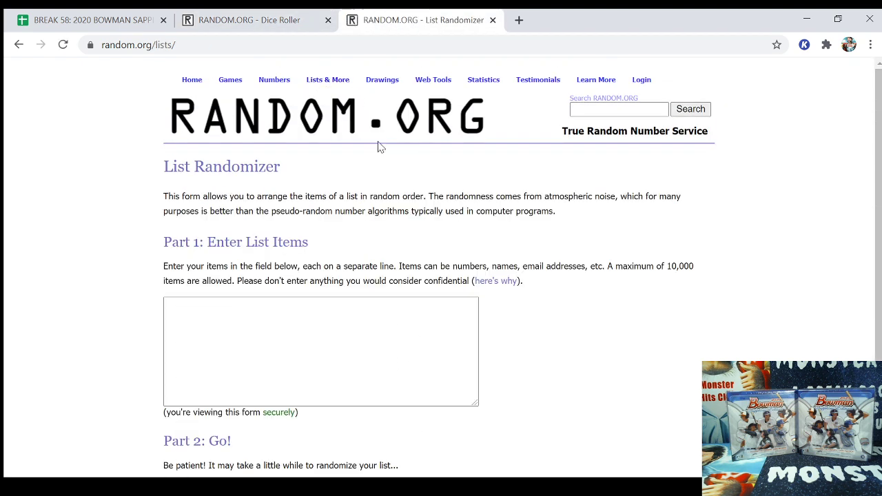
Step: Copy the participant names in G2:G28 of the Google Sheets break sheet and paste them into the RANDOM.ORG List Randomizer's items field
{"action": "left_click", "coordinate": [219, 21]}
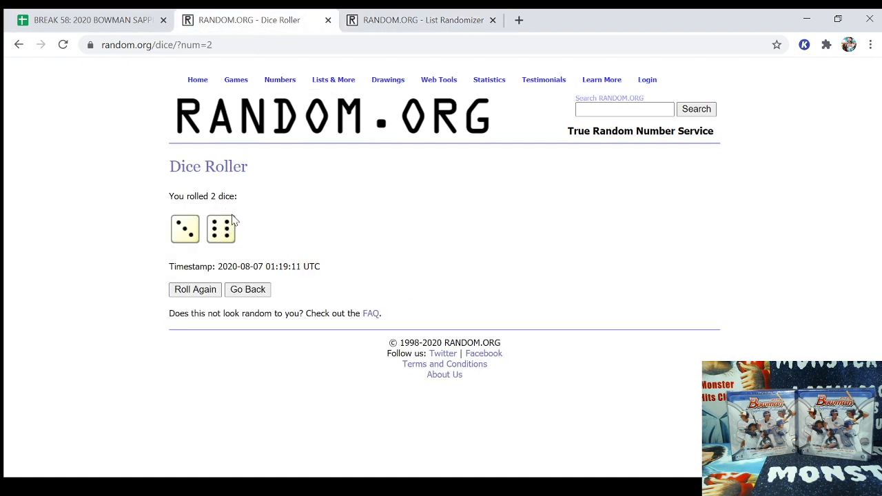
{"action": "left_click", "coordinate": [114, 24]}
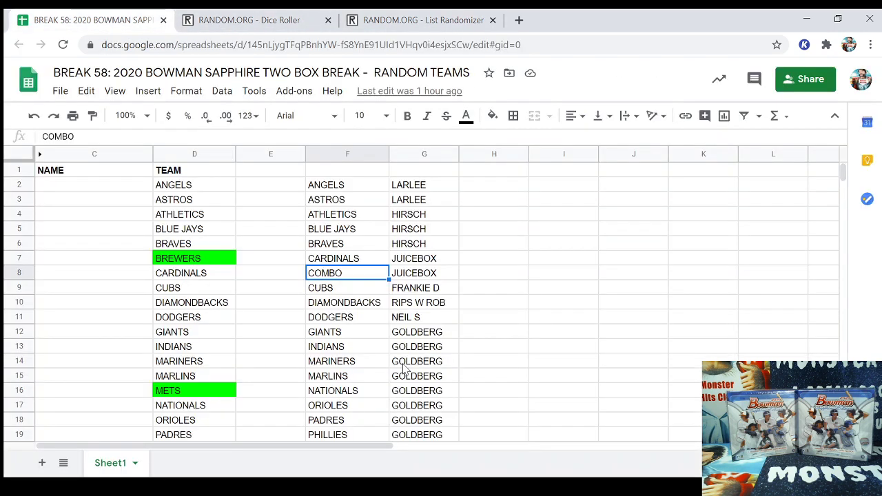
{"action": "left_click", "coordinate": [432, 186]}
{"action": "left_click_drag", "start_coordinate": [439, 277], "coordinate": [432, 367]}
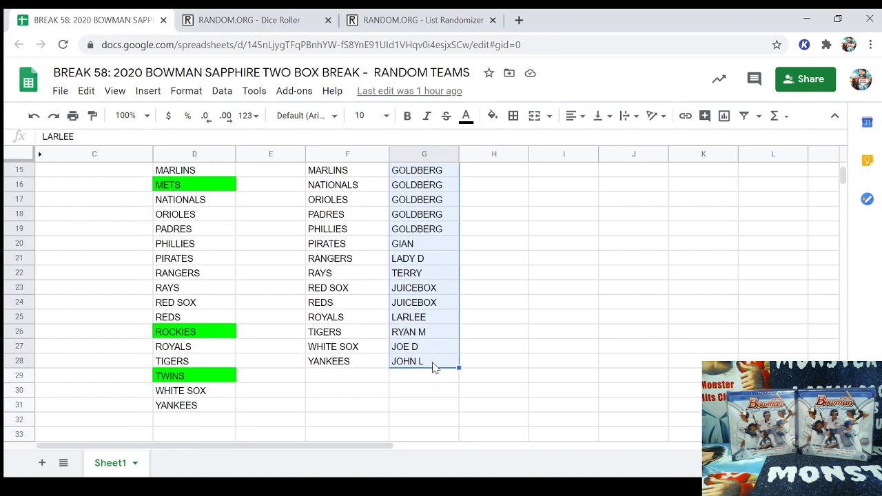
{"action": "right_click", "coordinate": [433, 368]}
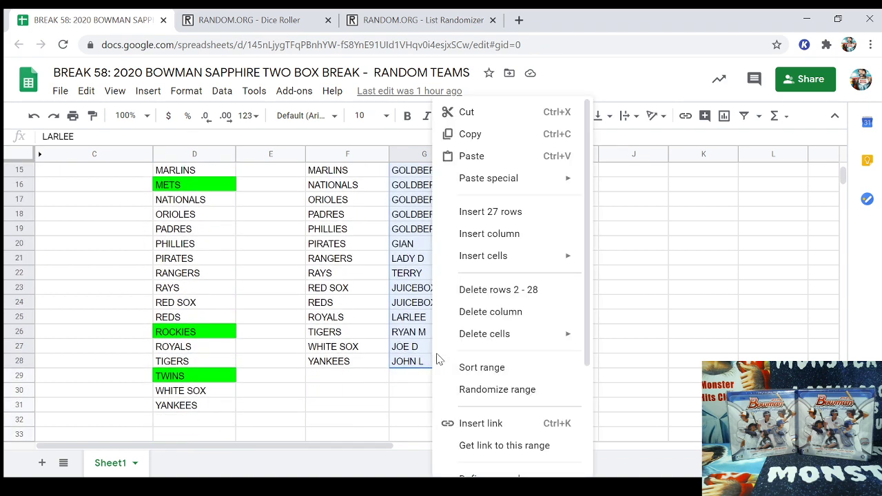
{"action": "left_click", "coordinate": [473, 133]}
{"action": "left_click", "coordinate": [428, 26]}
{"action": "left_click", "coordinate": [277, 344]}
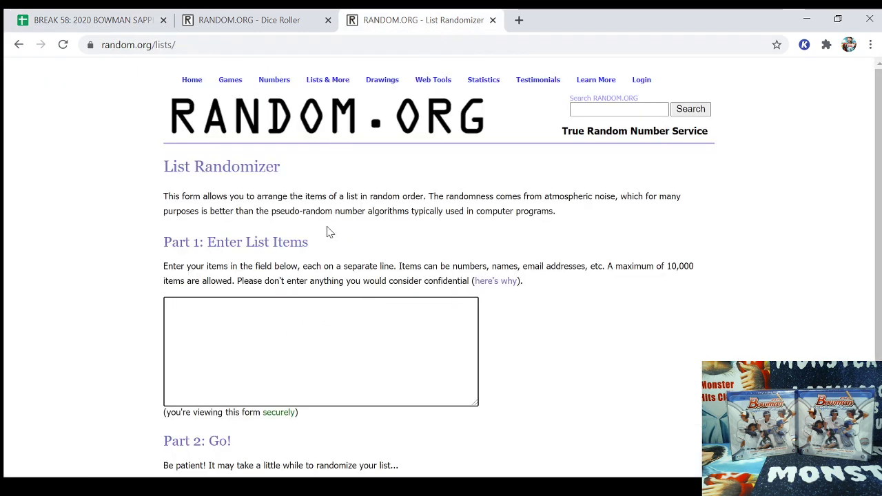
{"action": "key", "text": "ctrl+v"}
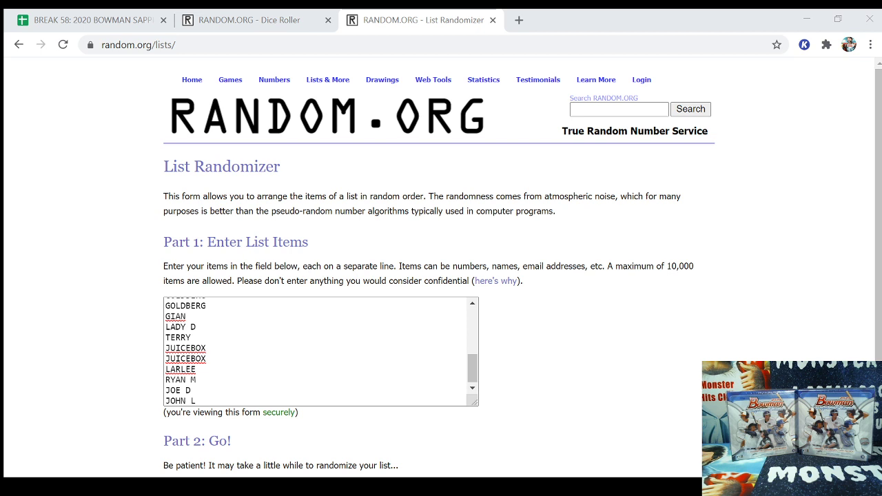
Step: Check the pasted participant names in the List Randomizer from the first entry to the last
{"action": "left_click", "coordinate": [541, 230]}
{"action": "left_click_drag", "start_coordinate": [472, 377], "coordinate": [490, 303]}
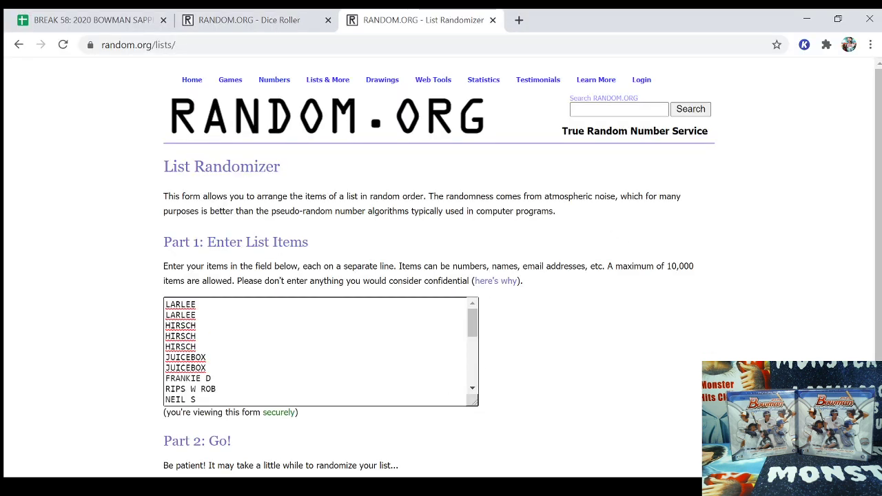
{"action": "key", "text": "alt+Tab"}
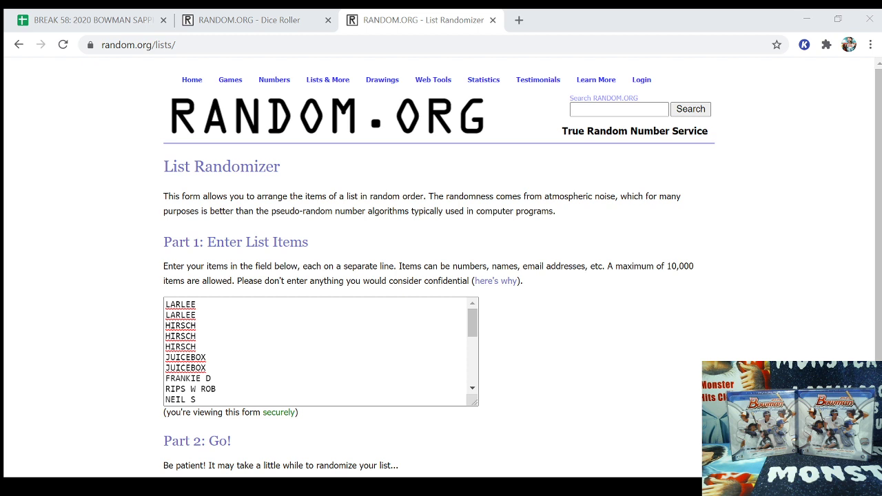
{"action": "left_click", "coordinate": [362, 386]}
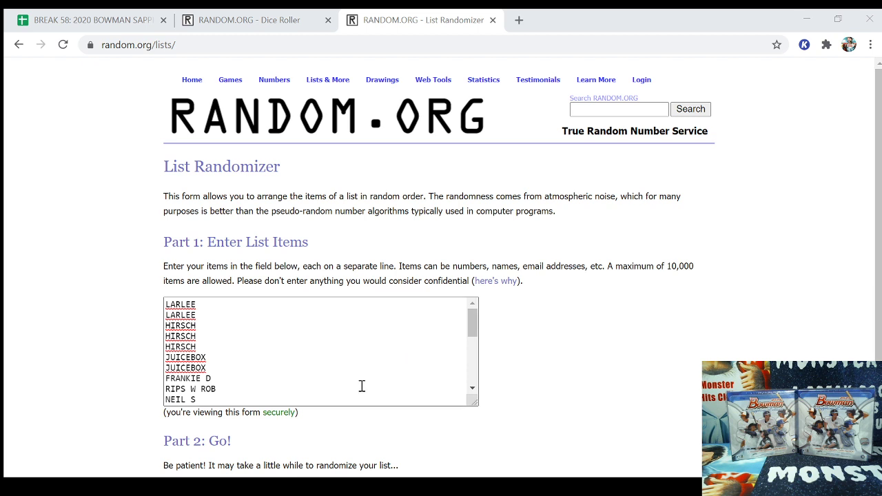
{"action": "left_click", "coordinate": [474, 311]}
{"action": "left_click_drag", "start_coordinate": [471, 316], "coordinate": [503, 416]}
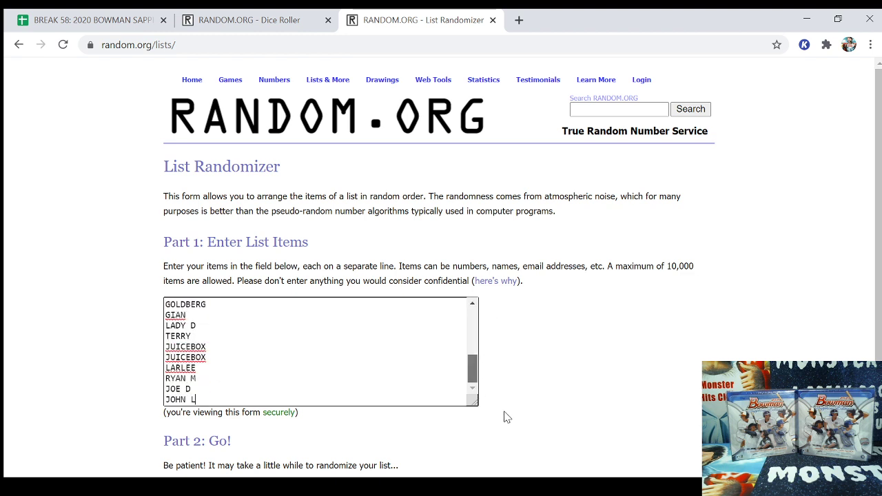
{"action": "mouse_move", "coordinate": [492, 375]}
{"action": "left_mouse_down"}
{"action": "mouse_move", "coordinate": [473, 299]}
{"action": "mouse_move", "coordinate": [502, 372]}
{"action": "left_mouse_up"}
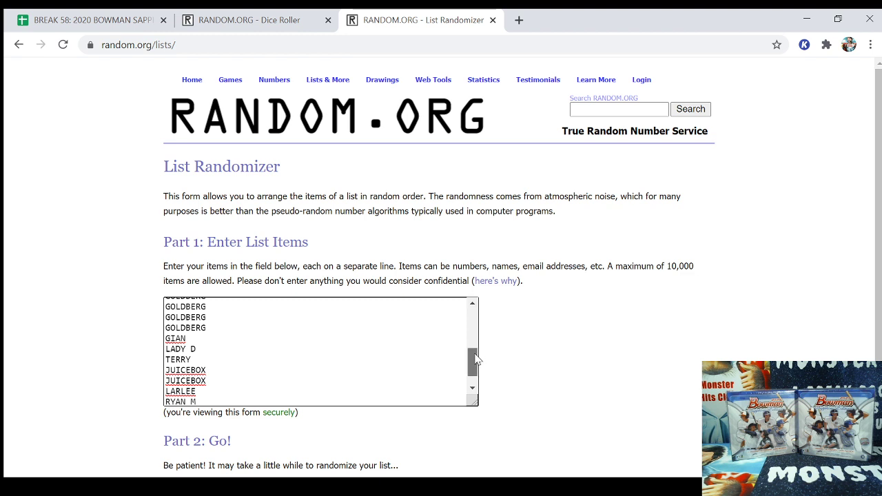
{"action": "mouse_move", "coordinate": [476, 367]}
{"action": "left_mouse_down"}
{"action": "mouse_move", "coordinate": [475, 317]}
{"action": "mouse_move", "coordinate": [478, 372]}
{"action": "left_mouse_up"}
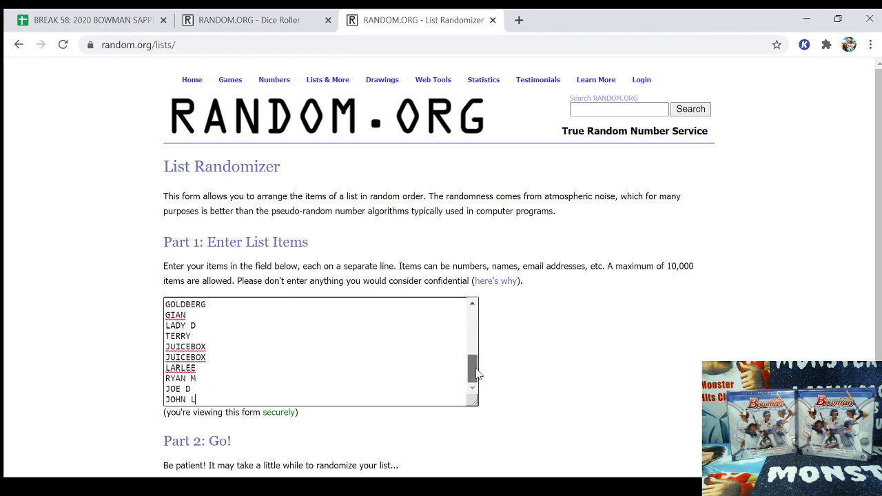
{"action": "scroll", "coordinate": [441, 384], "scroll_direction": "down", "scroll_amount": 1}
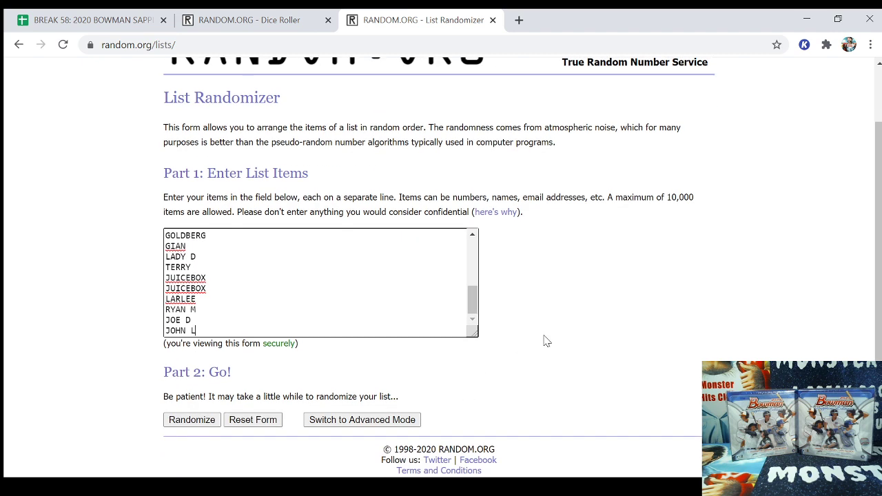
Step: Recheck the dice roll and randomize the participant list nine times in total, highlighting the randomization count at the end
{"action": "left_click", "coordinate": [258, 22]}
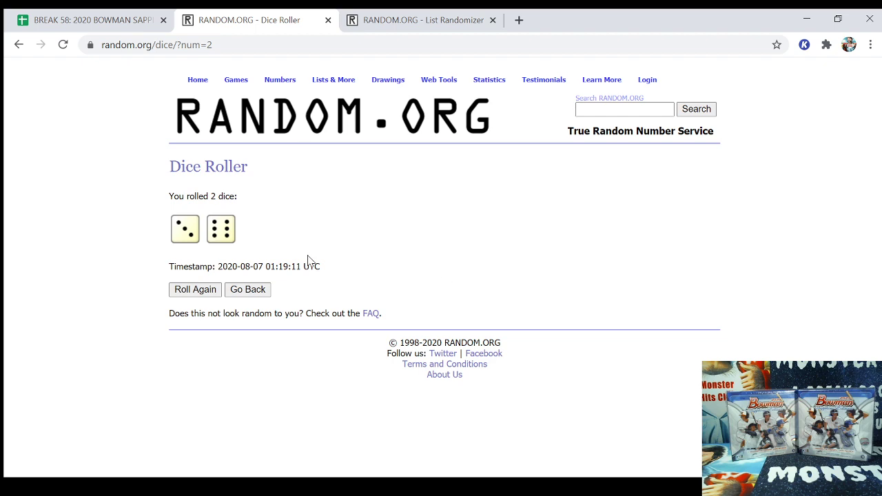
{"action": "left_click", "coordinate": [430, 20]}
{"action": "left_click", "coordinate": [189, 419]}
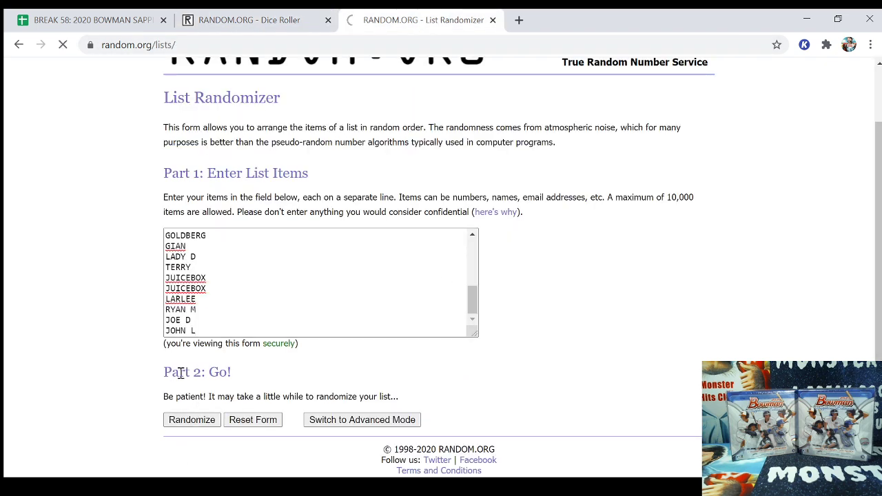
{"action": "scroll", "coordinate": [187, 372], "scroll_direction": "down", "scroll_amount": 2}
{"action": "left_click", "coordinate": [181, 391]}
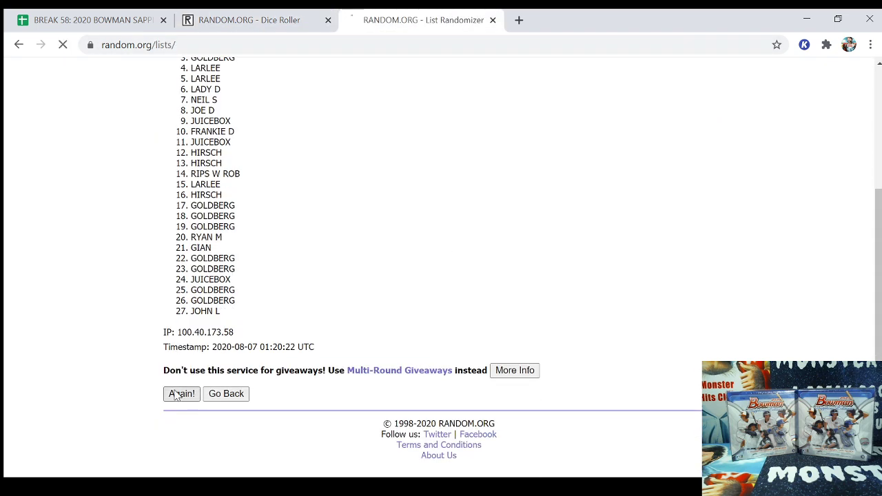
{"action": "scroll", "coordinate": [165, 370], "scroll_direction": "down", "scroll_amount": 3}
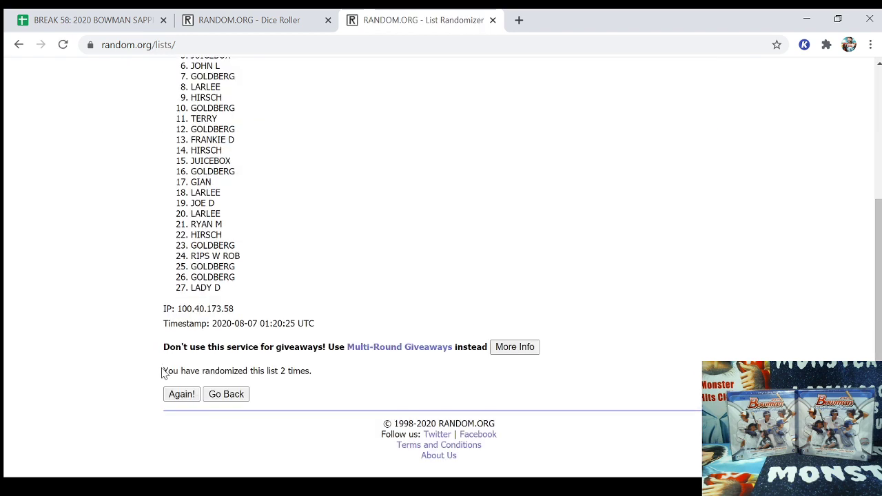
{"action": "left_click", "coordinate": [193, 397]}
{"action": "scroll", "coordinate": [200, 310], "scroll_direction": "down", "scroll_amount": 3}
{"action": "left_click", "coordinate": [180, 394]}
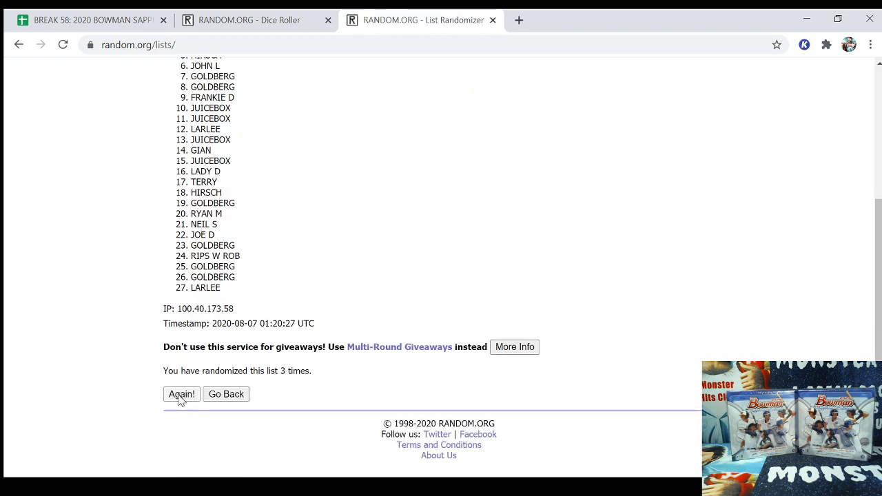
{"action": "scroll", "coordinate": [165, 370], "scroll_direction": "down", "scroll_amount": 3}
{"action": "left_click", "coordinate": [181, 393]}
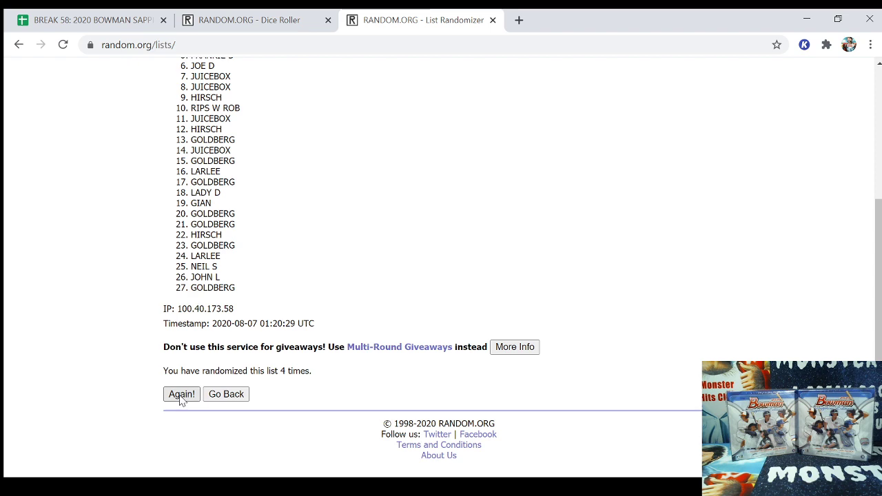
{"action": "left_click", "coordinate": [182, 394]}
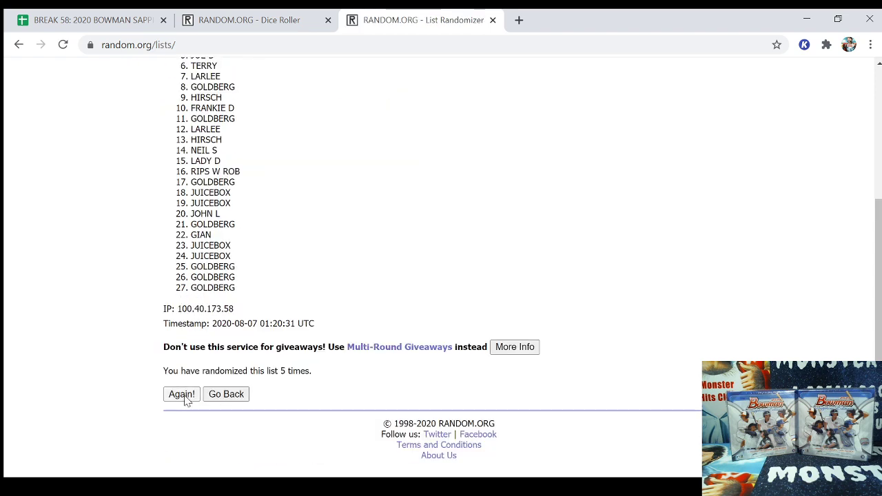
{"action": "scroll", "coordinate": [204, 340], "scroll_direction": "down", "scroll_amount": 3}
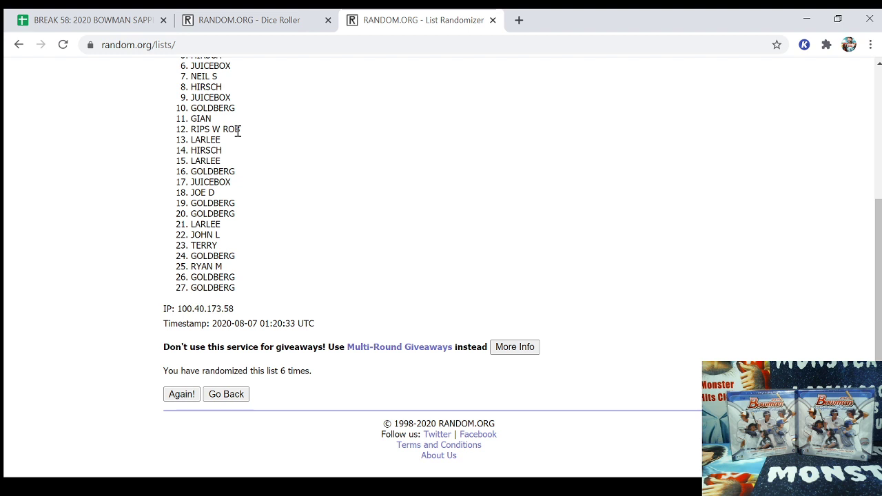
{"action": "left_click", "coordinate": [187, 395]}
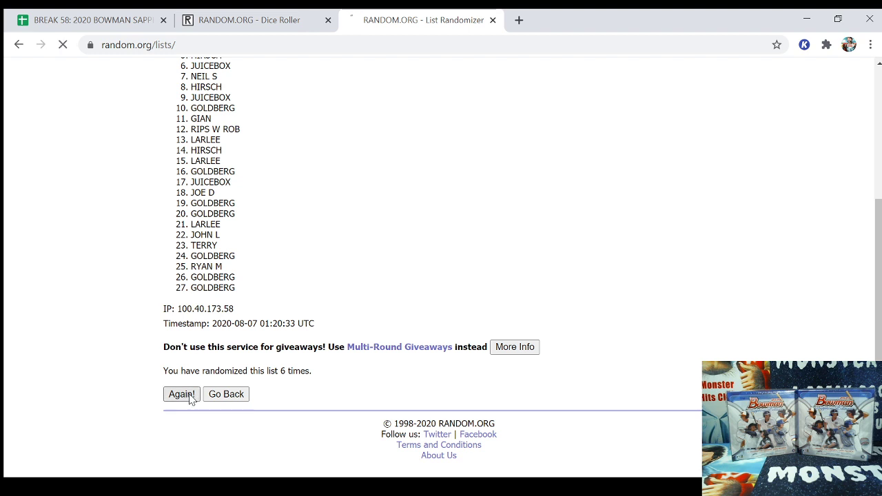
{"action": "scroll", "coordinate": [148, 356], "scroll_direction": "down", "scroll_amount": 3}
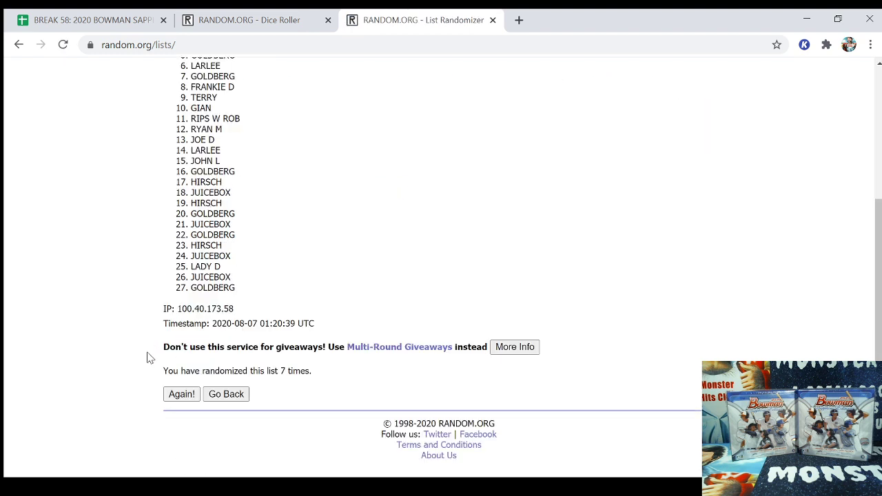
{"action": "left_click", "coordinate": [181, 394]}
{"action": "scroll", "coordinate": [323, 162], "scroll_direction": "down", "scroll_amount": 3}
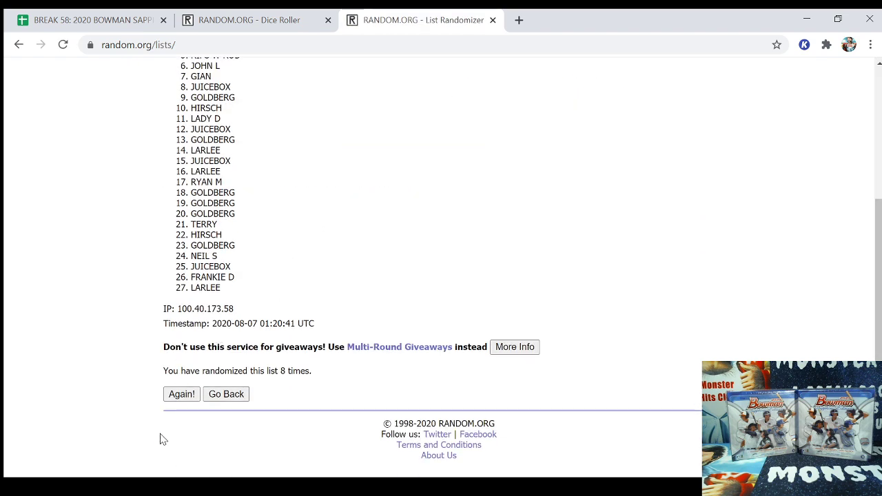
{"action": "left_click", "coordinate": [180, 394]}
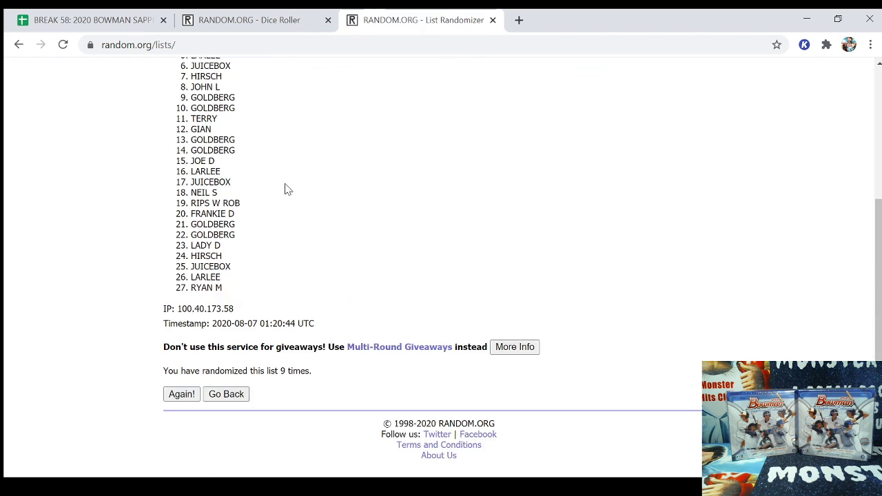
{"action": "left_click_drag", "start_coordinate": [312, 375], "coordinate": [266, 372]}
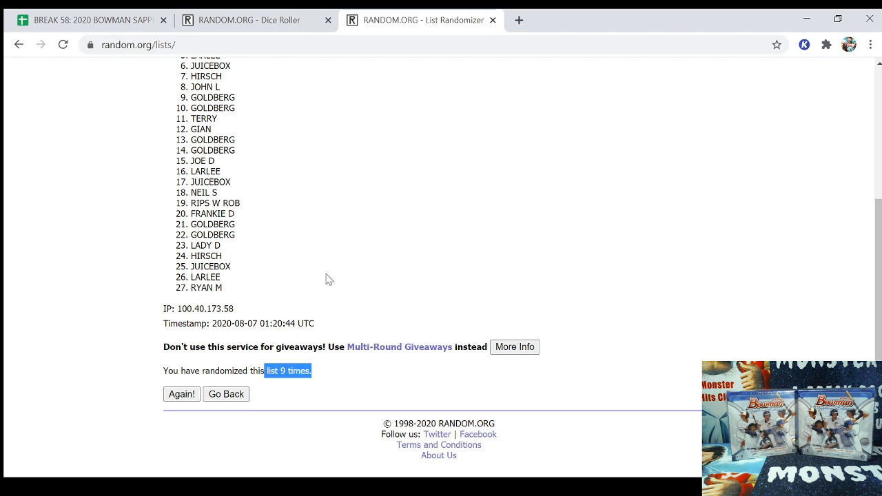
Step: Copy the randomized participant names from the List Randomizer and paste them over column G of the Google Sheets break sheet, starting at G2
{"action": "scroll", "coordinate": [250, 169], "scroll_direction": "up", "scroll_amount": 3}
{"action": "left_click_drag", "start_coordinate": [187, 219], "coordinate": [259, 297]}
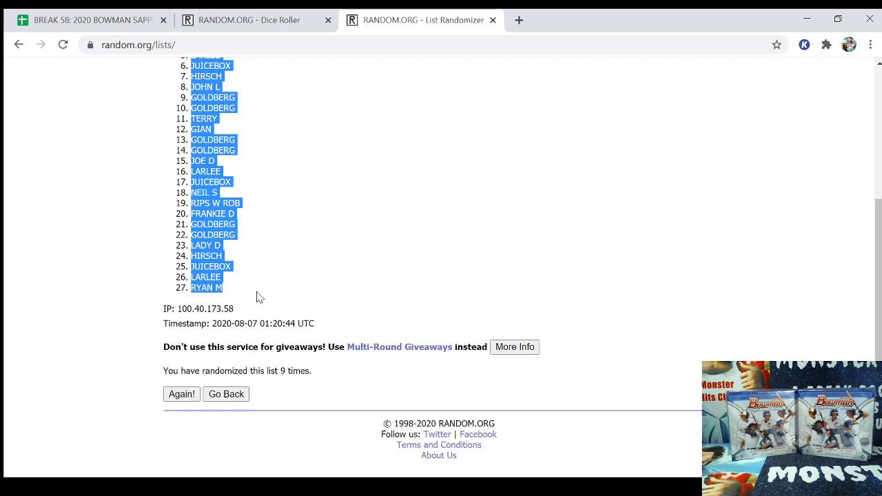
{"action": "left_click", "coordinate": [90, 20]}
{"action": "scroll", "coordinate": [385, 276], "scroll_direction": "up", "scroll_amount": 3}
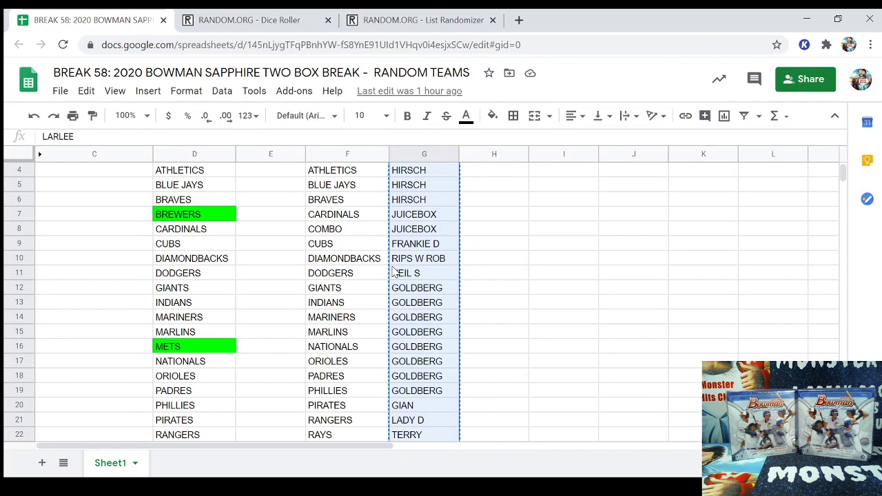
{"action": "scroll", "coordinate": [394, 272], "scroll_direction": "up", "scroll_amount": 1}
{"action": "left_click", "coordinate": [428, 186]}
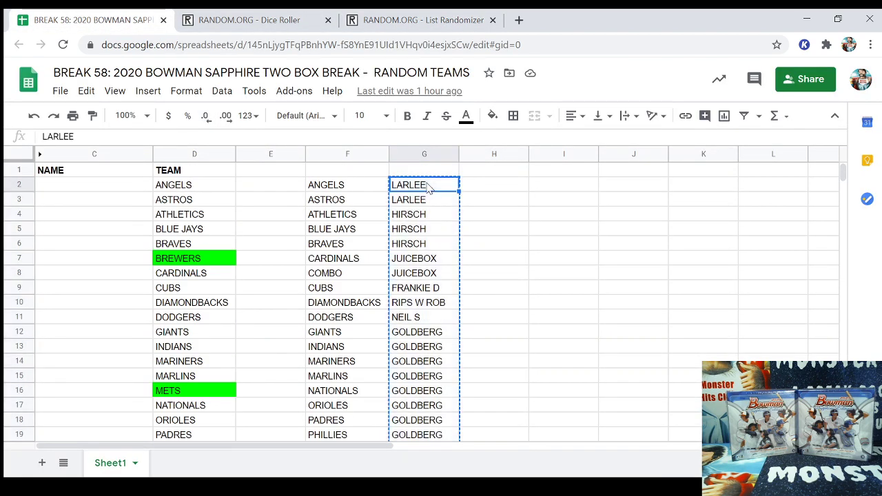
{"action": "key", "text": "ctrl+v"}
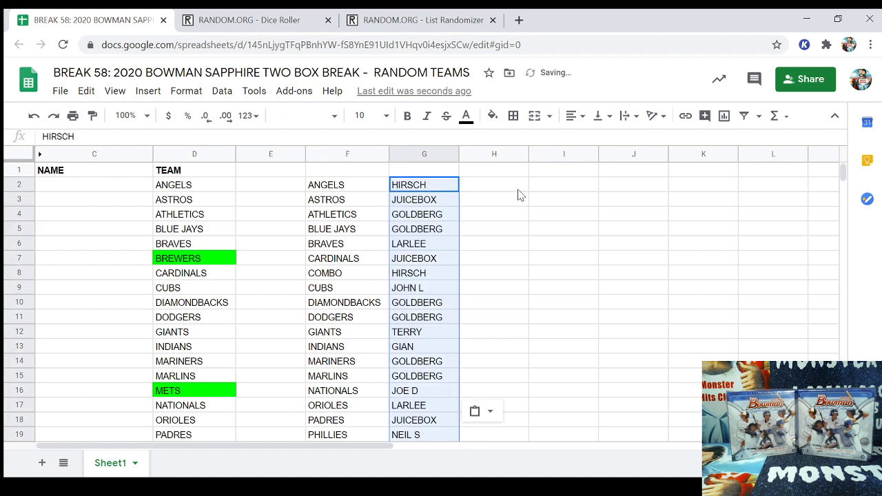
{"action": "left_click", "coordinate": [540, 201]}
Step: Copy the team names in F2:F28 and paste them into the items field of a fresh RANDOM.ORG List Randomizer form
{"action": "left_click_drag", "start_coordinate": [331, 187], "coordinate": [358, 378]}
{"action": "right_click", "coordinate": [361, 277]}
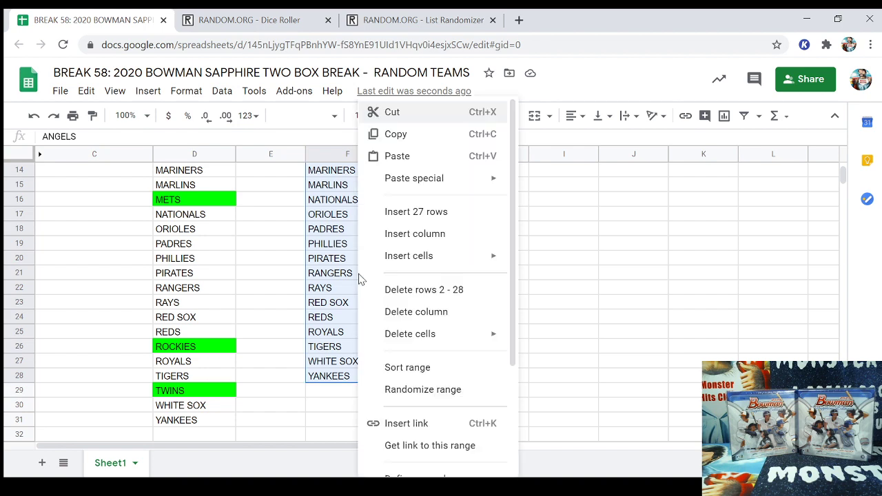
{"action": "left_click", "coordinate": [390, 137]}
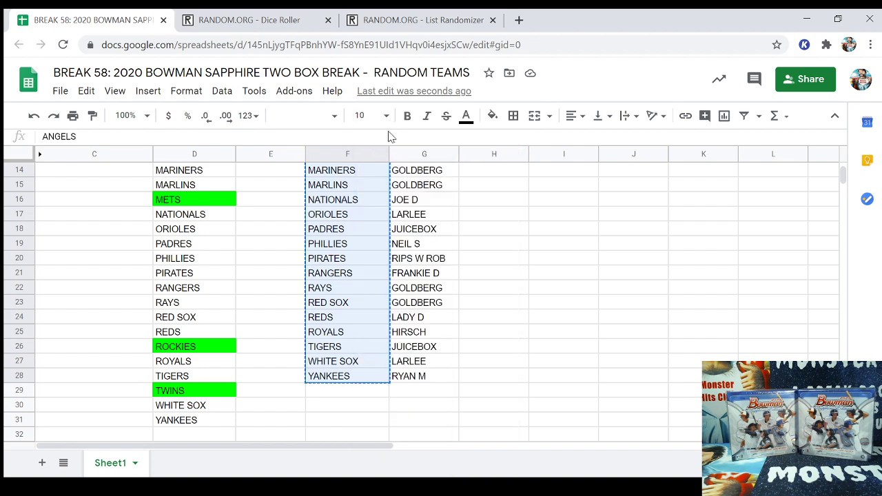
{"action": "left_click", "coordinate": [399, 25]}
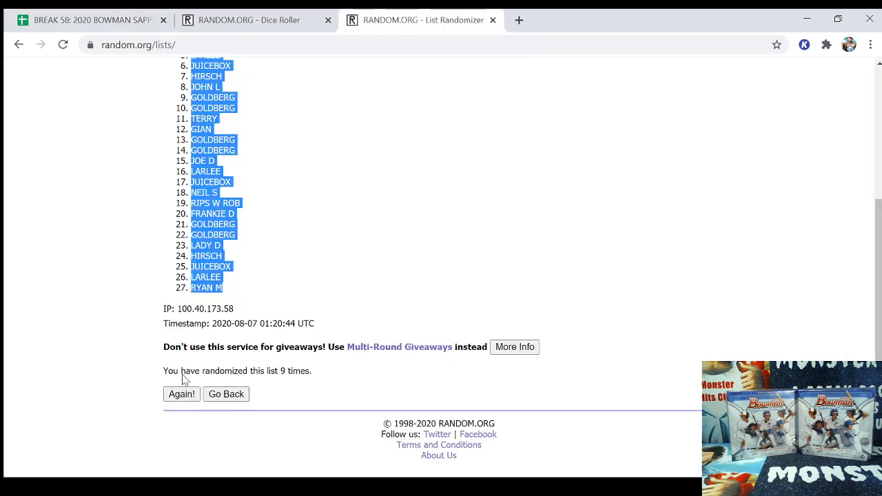
{"action": "scroll", "coordinate": [246, 307], "scroll_direction": "up", "scroll_amount": 3}
{"action": "mouse_move", "coordinate": [326, 84]}
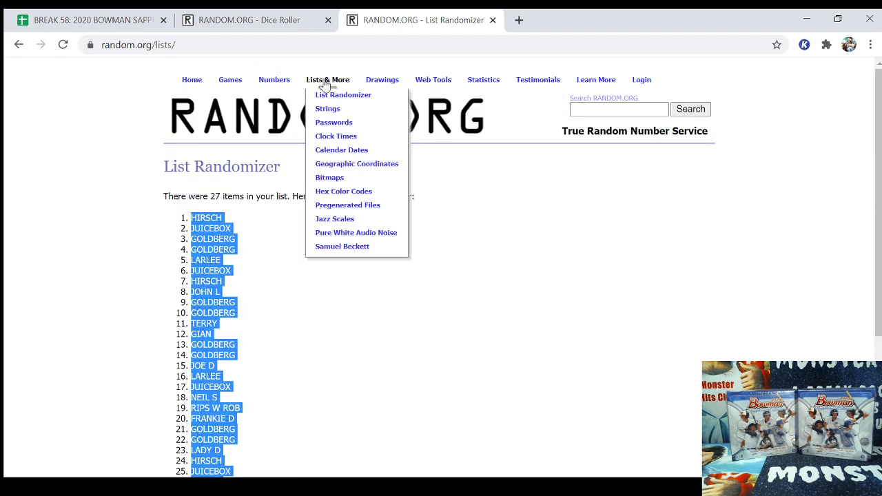
{"action": "left_click", "coordinate": [329, 97]}
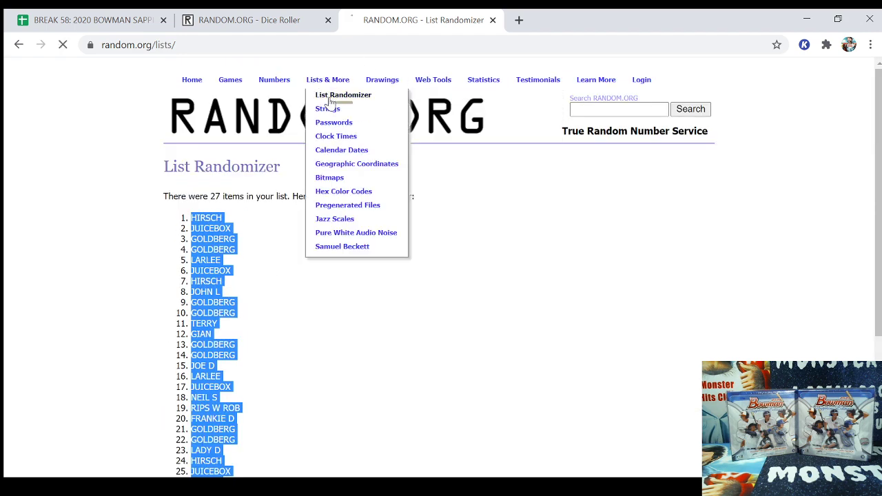
{"action": "left_click", "coordinate": [261, 307]}
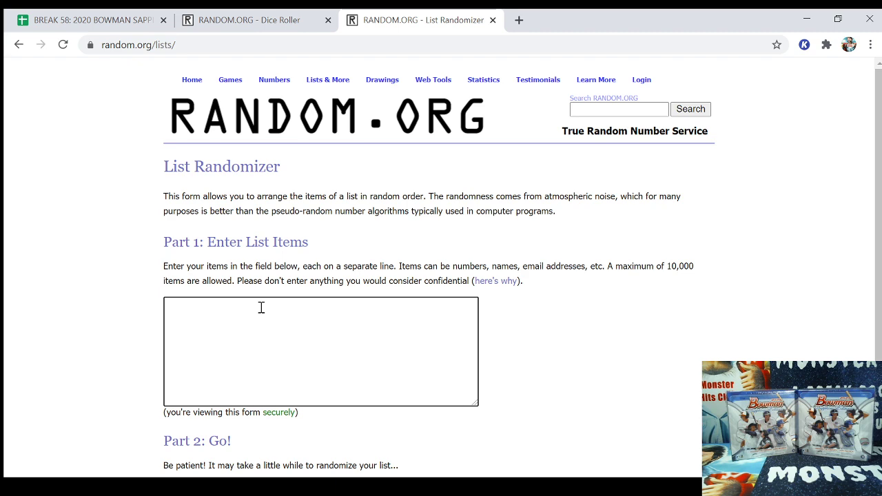
{"action": "key", "text": "ctrl+v"}
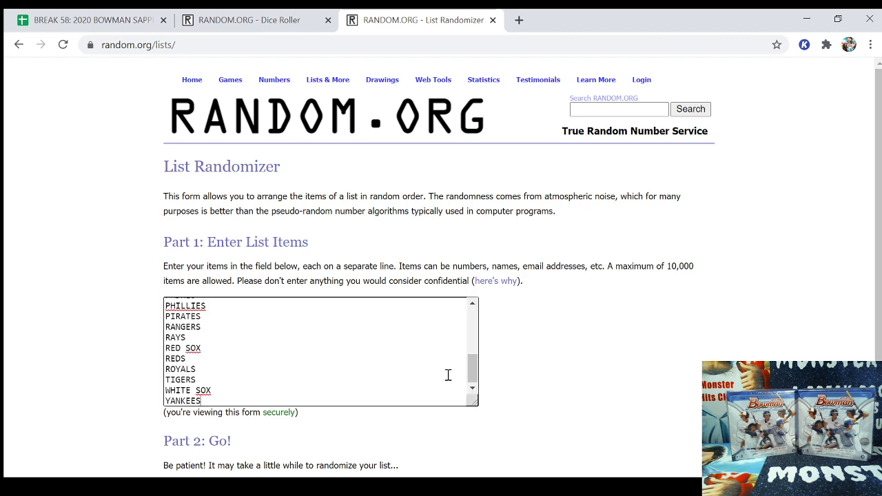
{"action": "mouse_move", "coordinate": [473, 367]}
{"action": "left_mouse_down"}
{"action": "mouse_move", "coordinate": [478, 310]}
{"action": "mouse_move", "coordinate": [476, 423]}
{"action": "left_mouse_up"}
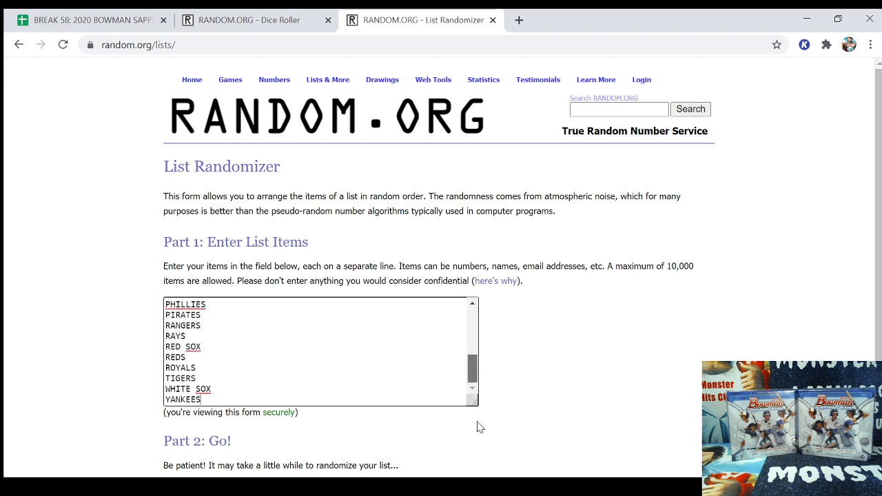
Step: Recheck the dice roll and randomize the team list nine times in total
{"action": "scroll", "coordinate": [476, 423], "scroll_direction": "down", "scroll_amount": 2}
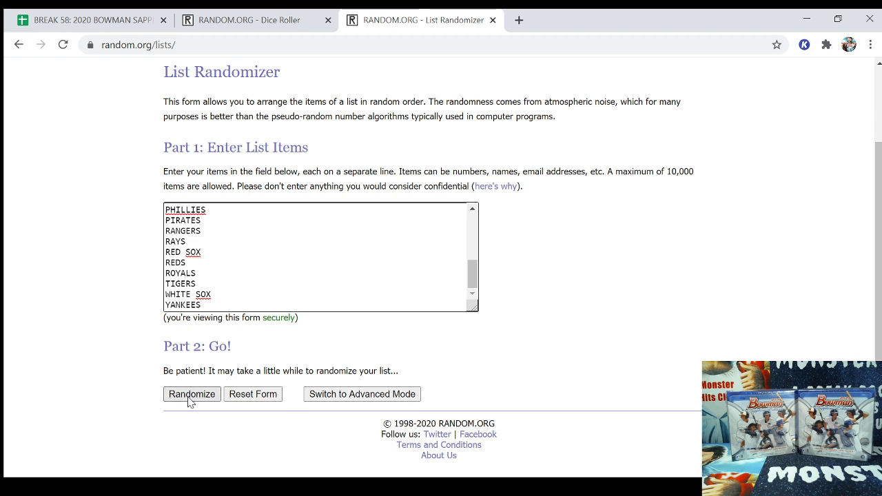
{"action": "left_click", "coordinate": [246, 22]}
{"action": "left_click", "coordinate": [425, 28]}
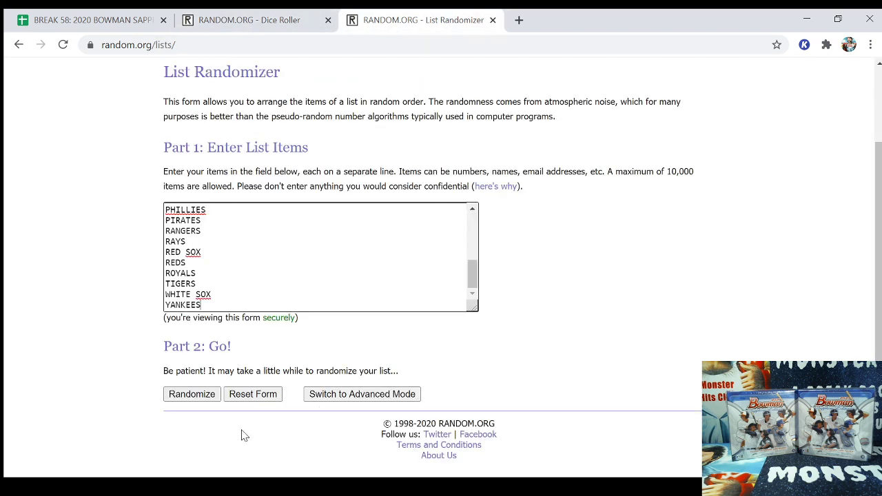
{"action": "left_click", "coordinate": [192, 394]}
{"action": "scroll", "coordinate": [363, 242], "scroll_direction": "down", "scroll_amount": 3}
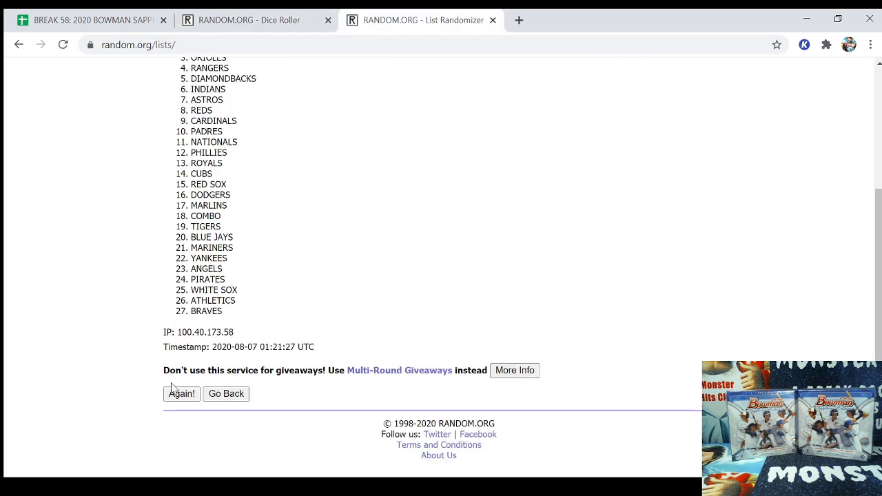
{"action": "left_click", "coordinate": [181, 393]}
{"action": "scroll", "coordinate": [213, 307], "scroll_direction": "down", "scroll_amount": 3}
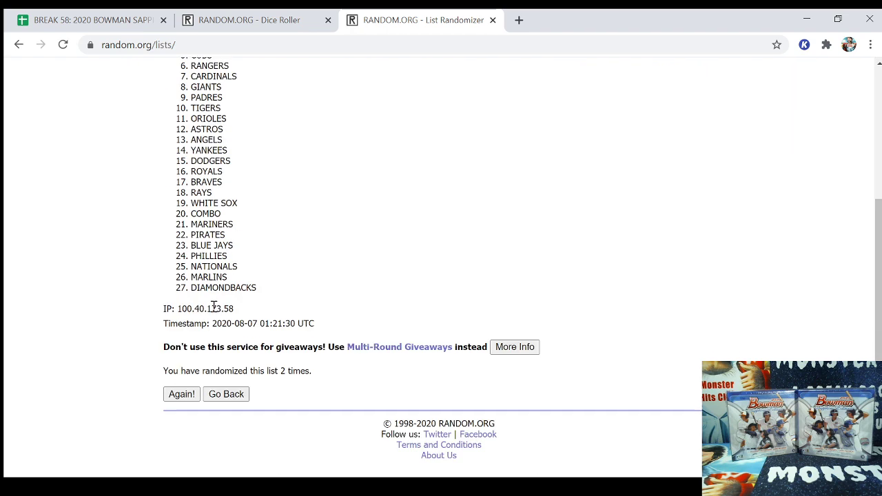
{"action": "left_click", "coordinate": [180, 398]}
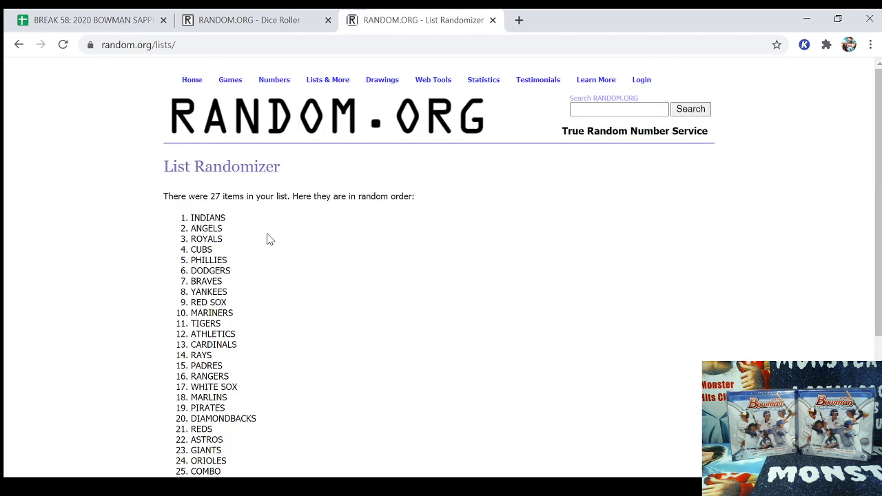
{"action": "left_click", "coordinate": [182, 396]}
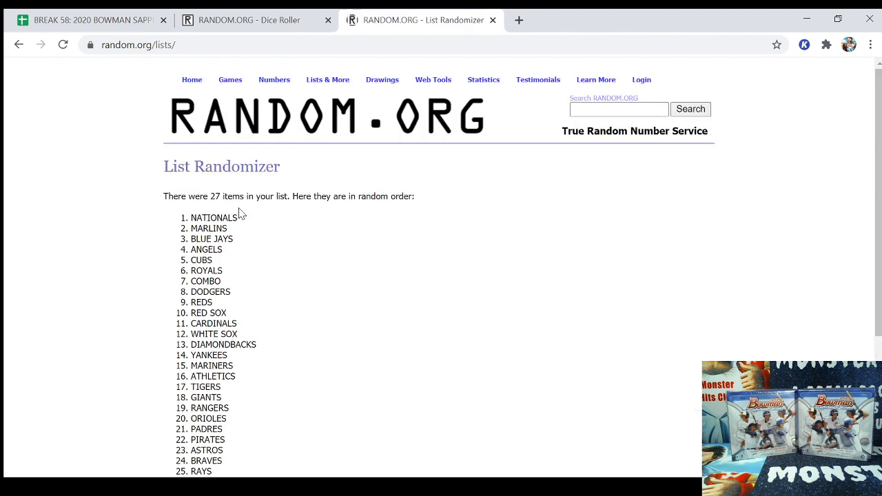
{"action": "left_click", "coordinate": [182, 394]}
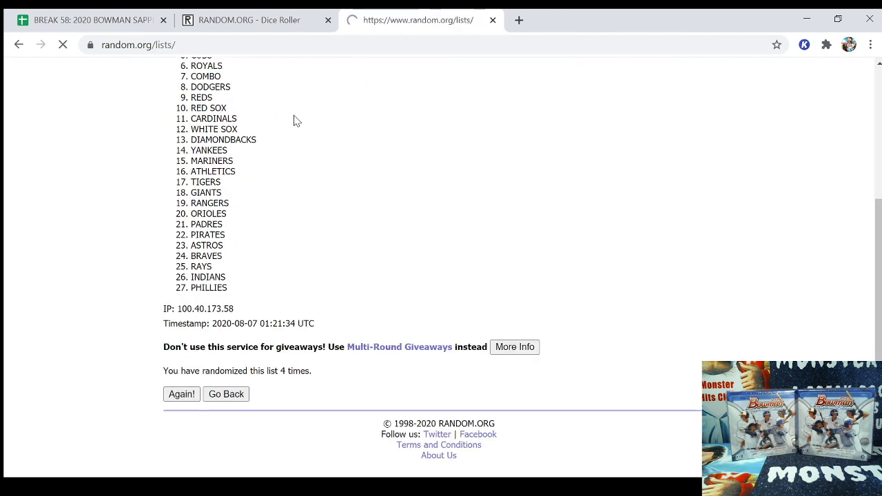
{"action": "left_click", "coordinate": [177, 397]}
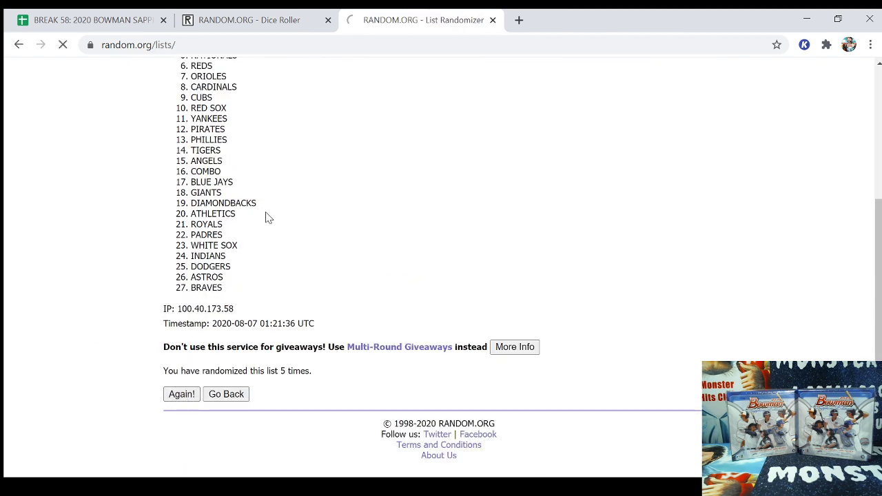
{"action": "left_click", "coordinate": [181, 396]}
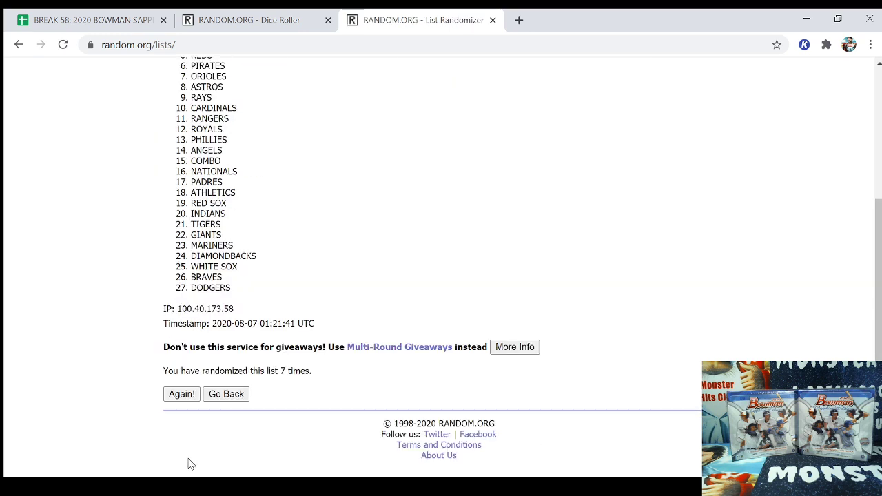
{"action": "left_click", "coordinate": [181, 394]}
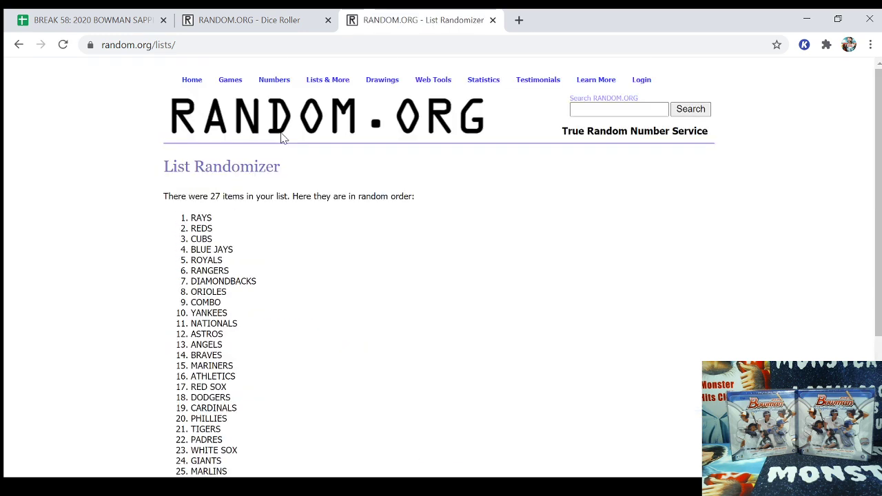
{"action": "left_click", "coordinate": [183, 394]}
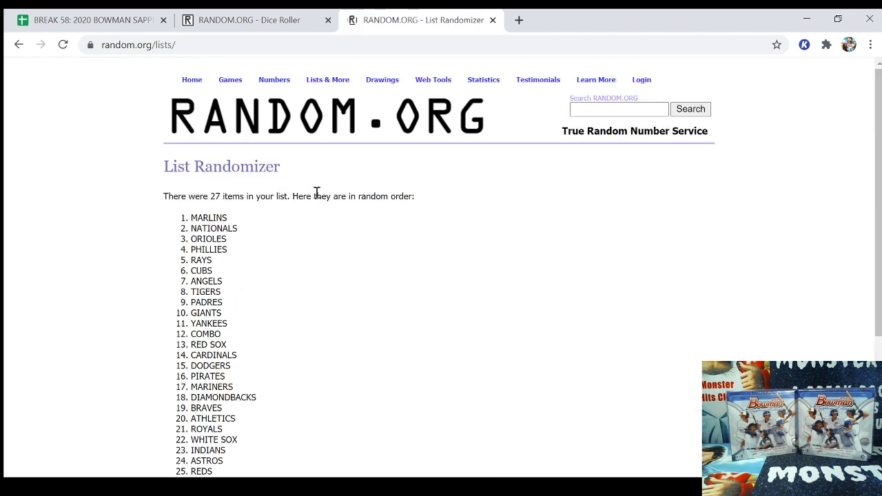
Step: Copy the randomized team list, compare the randomization count with the dice roll, and paste the teams into the Google Sheets break sheet starting at F2
{"action": "left_click_drag", "start_coordinate": [191, 217], "coordinate": [249, 290]}
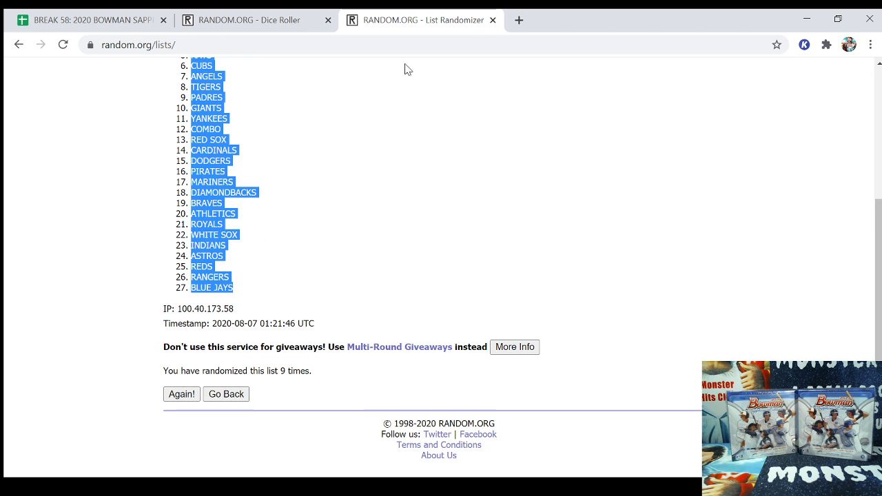
{"action": "left_click_drag", "start_coordinate": [311, 371], "coordinate": [281, 371]}
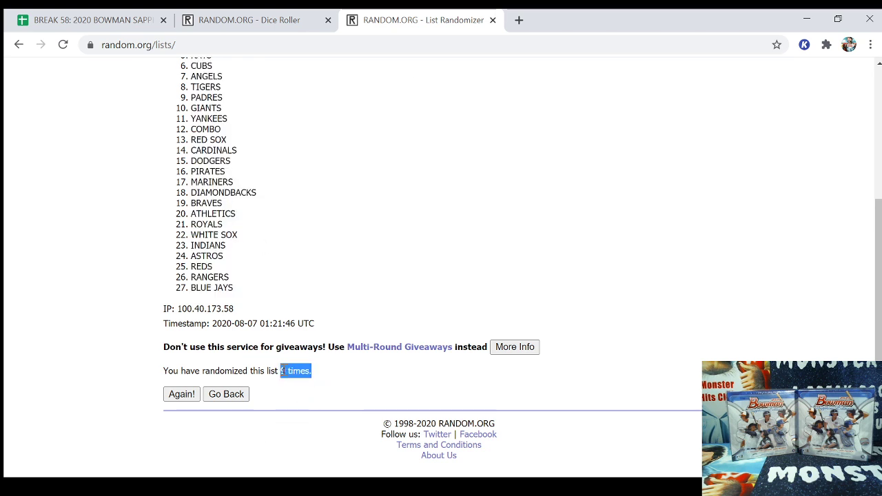
{"action": "left_click", "coordinate": [303, 26]}
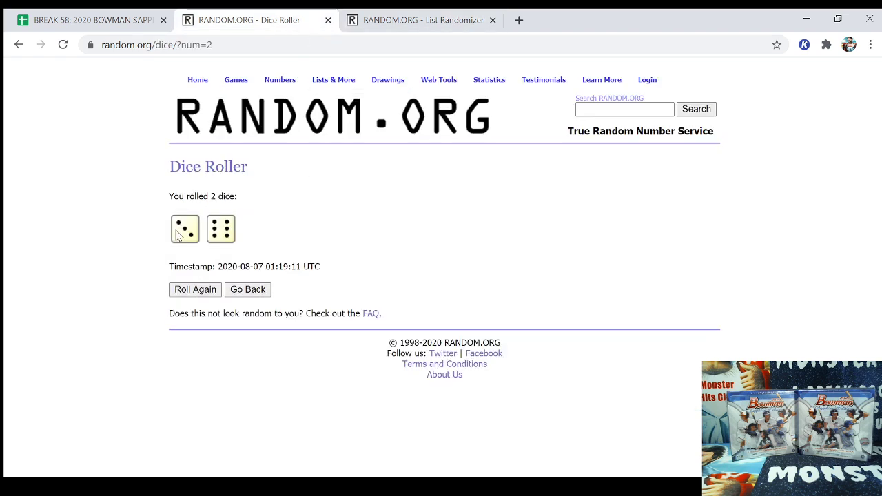
{"action": "left_click", "coordinate": [113, 22]}
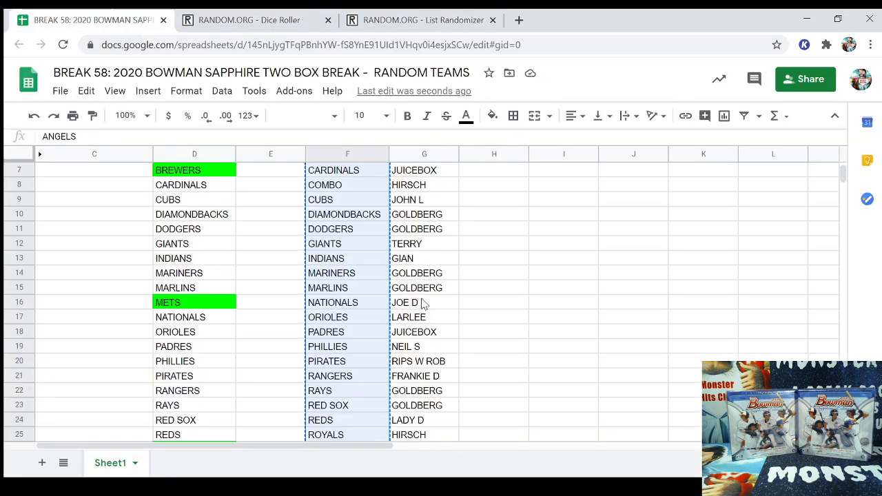
{"action": "scroll", "coordinate": [379, 254], "scroll_direction": "up", "scroll_amount": 2}
{"action": "left_click", "coordinate": [349, 187]}
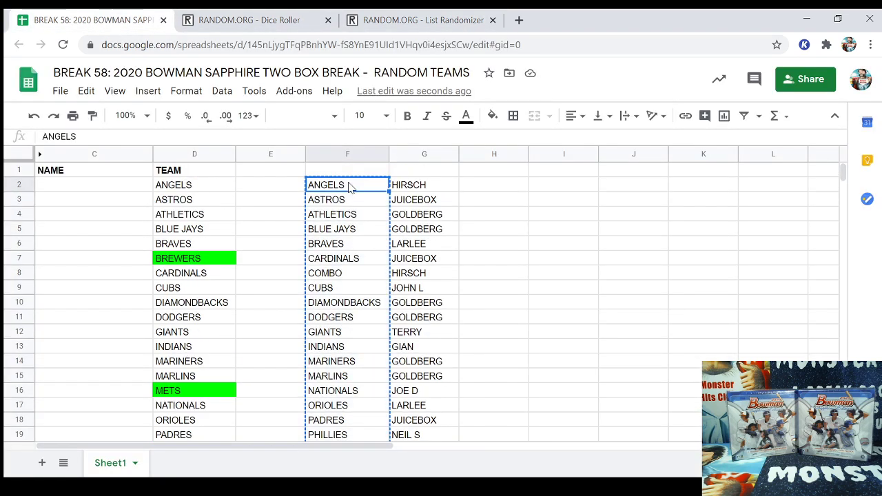
{"action": "key", "text": "ctrl+v"}
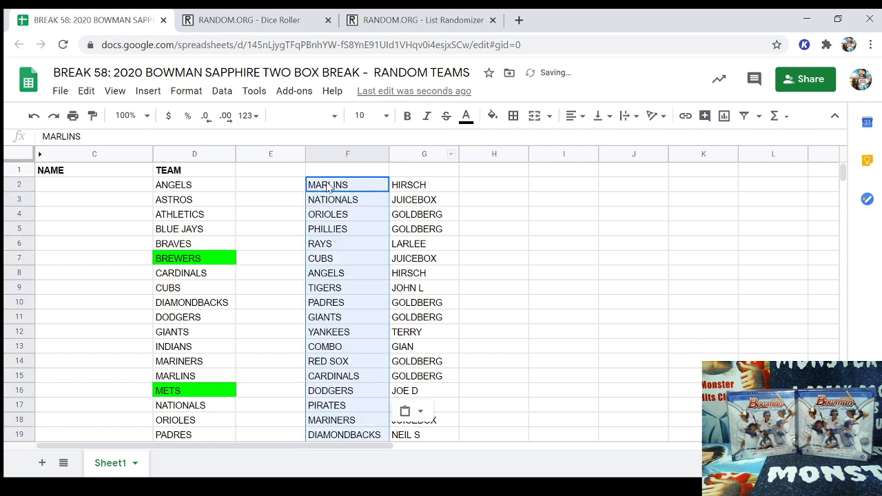
{"action": "left_click", "coordinate": [328, 187]}
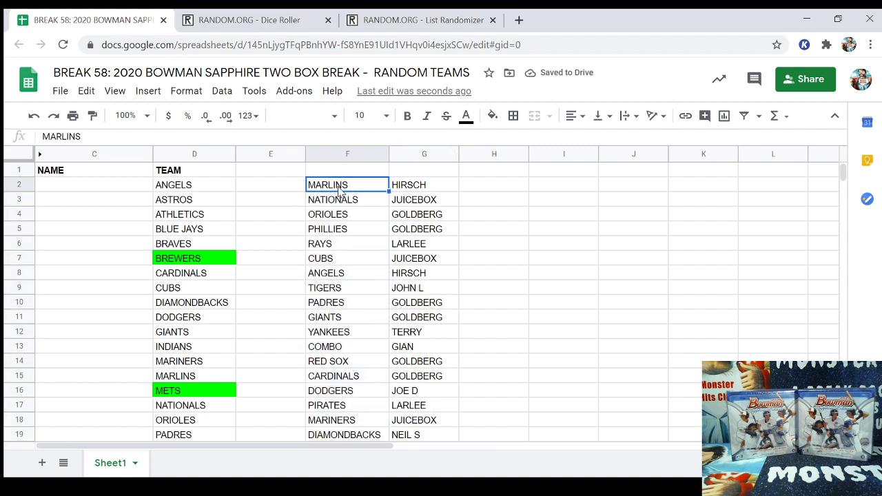
Step: Sort the range F2:G28 by column F from A to Z, without a header row, and return to the start of the list
{"action": "left_click_drag", "start_coordinate": [340, 190], "coordinate": [425, 371]}
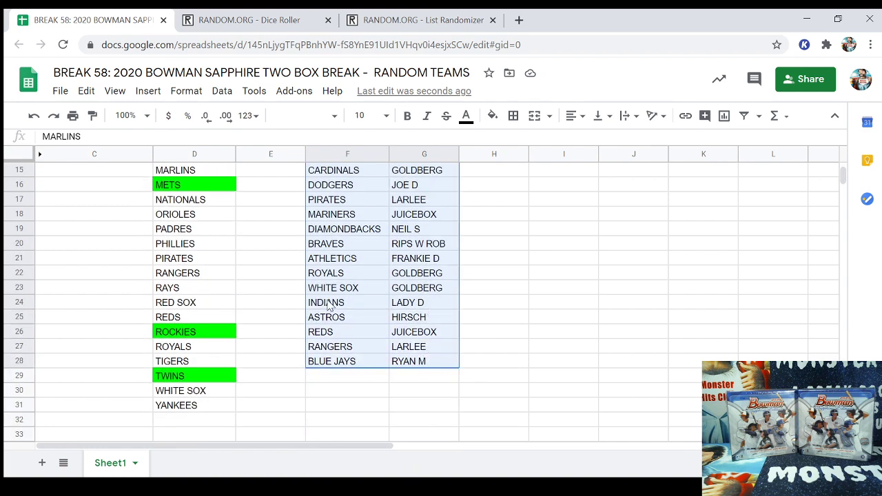
{"action": "right_click", "coordinate": [329, 307]}
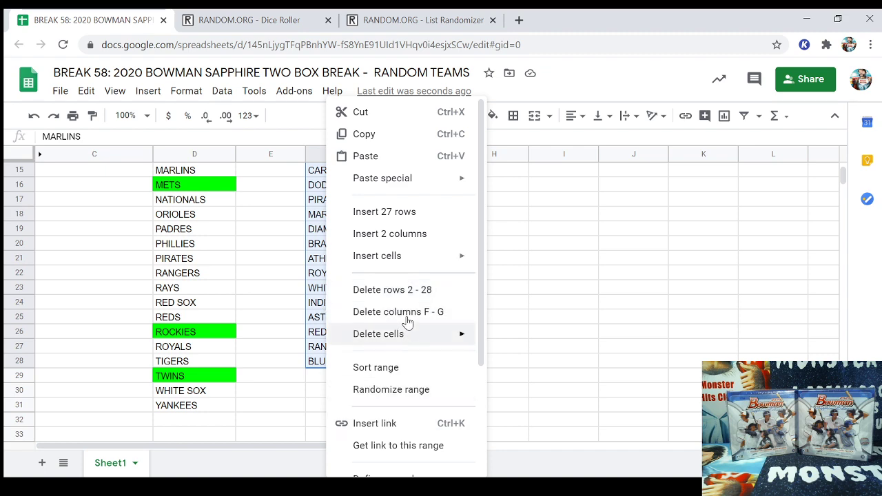
{"action": "left_click", "coordinate": [402, 370]}
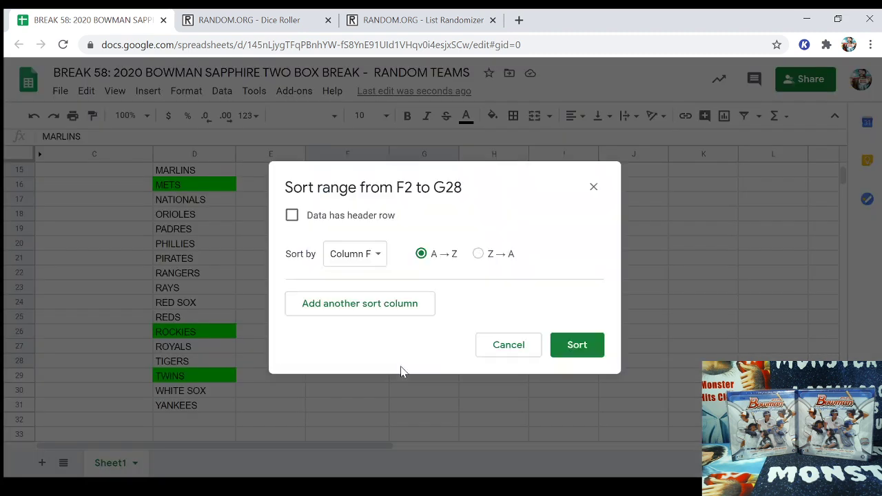
{"action": "left_click", "coordinate": [574, 348]}
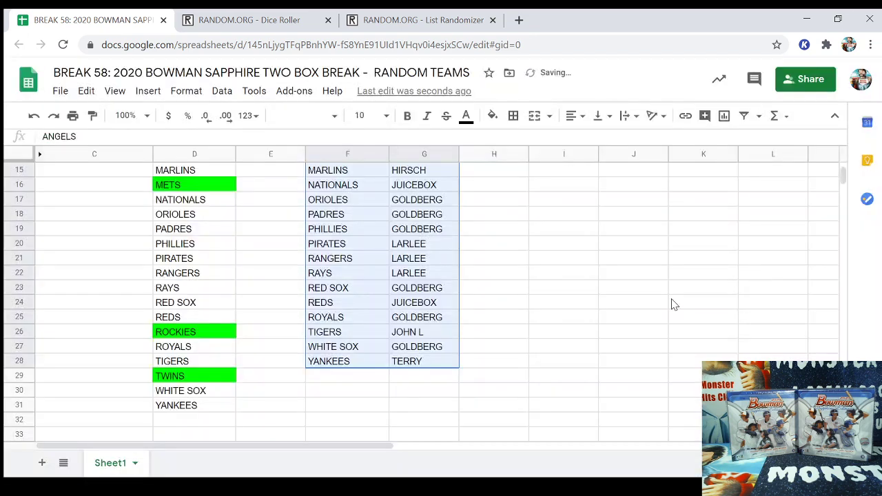
{"action": "left_click", "coordinate": [674, 303]}
{"action": "scroll", "coordinate": [669, 308], "scroll_direction": "up", "scroll_amount": 5}
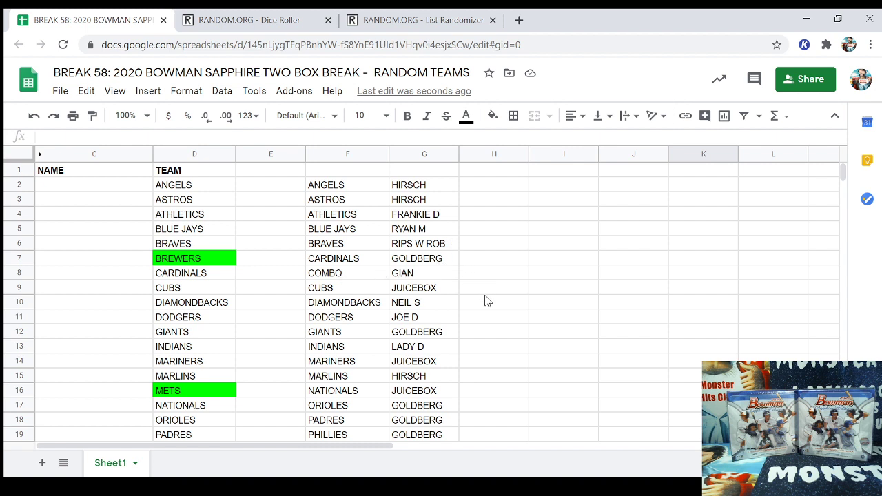
Step: Review the sorted team and participant pairings in F2:G28 from start to end
{"action": "scroll", "coordinate": [485, 300], "scroll_direction": "down", "scroll_amount": 1}
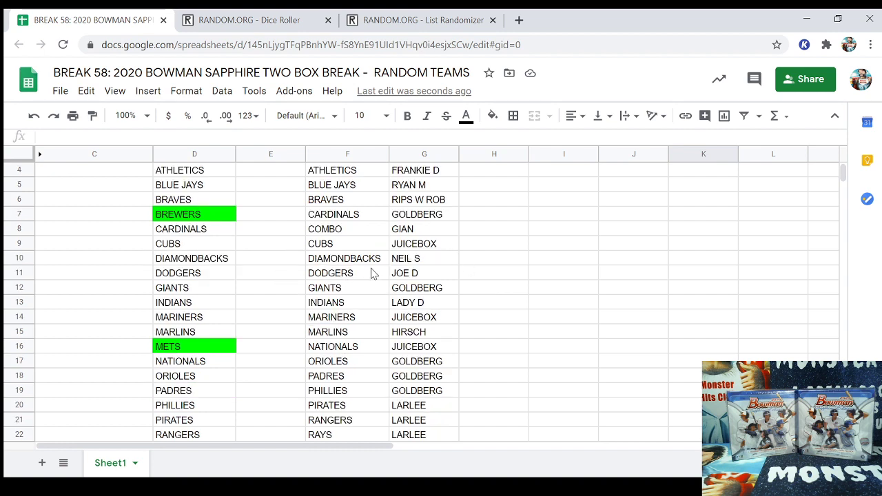
{"action": "scroll", "coordinate": [510, 296], "scroll_direction": "down", "scroll_amount": 1}
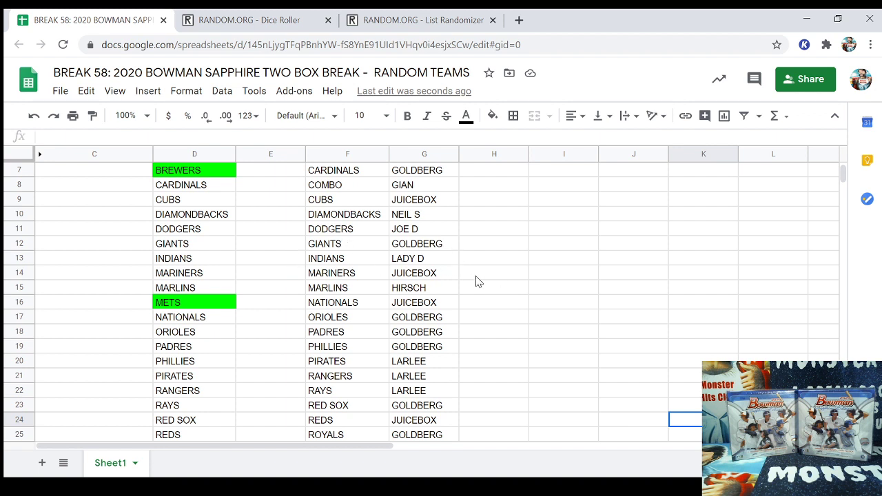
{"action": "scroll", "coordinate": [475, 281], "scroll_direction": "down", "scroll_amount": 1}
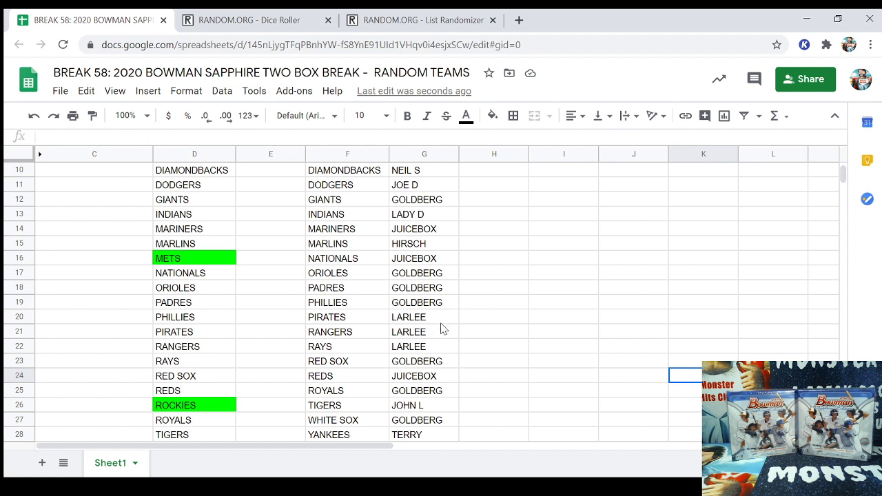
{"action": "scroll", "coordinate": [579, 346], "scroll_direction": "down", "scroll_amount": 1}
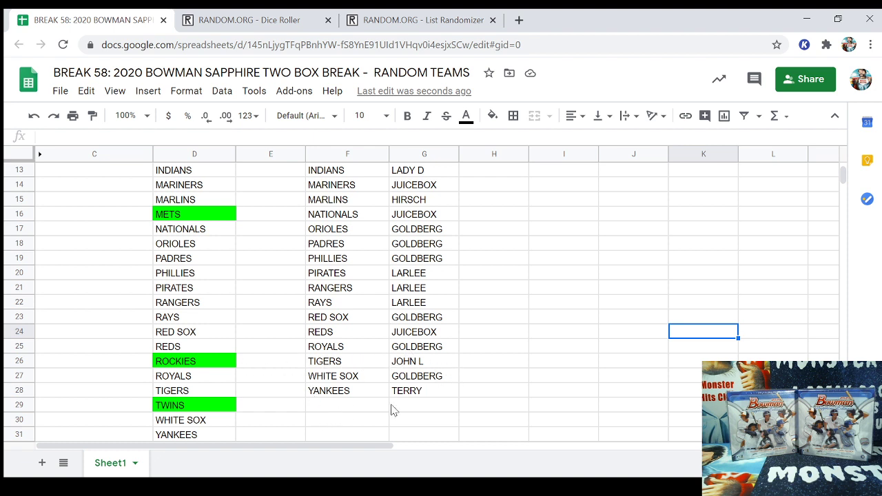
{"action": "scroll", "coordinate": [413, 396], "scroll_direction": "up", "scroll_amount": 1}
{"action": "scroll", "coordinate": [413, 396], "scroll_direction": "up", "scroll_amount": 3}
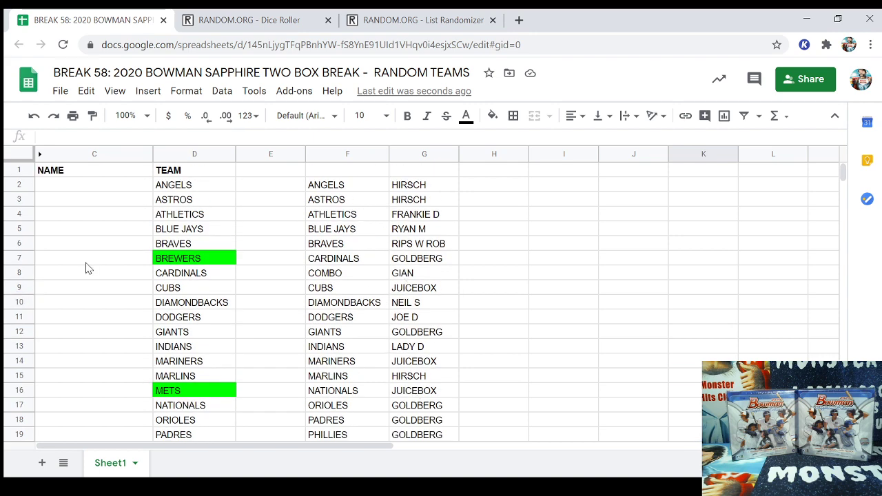
Step: Enter the combo participant's name in C7 for the Brewers and in C16 for the Mets
{"action": "left_click", "coordinate": [88, 265]}
{"action": "type", "text": "GIAN"}
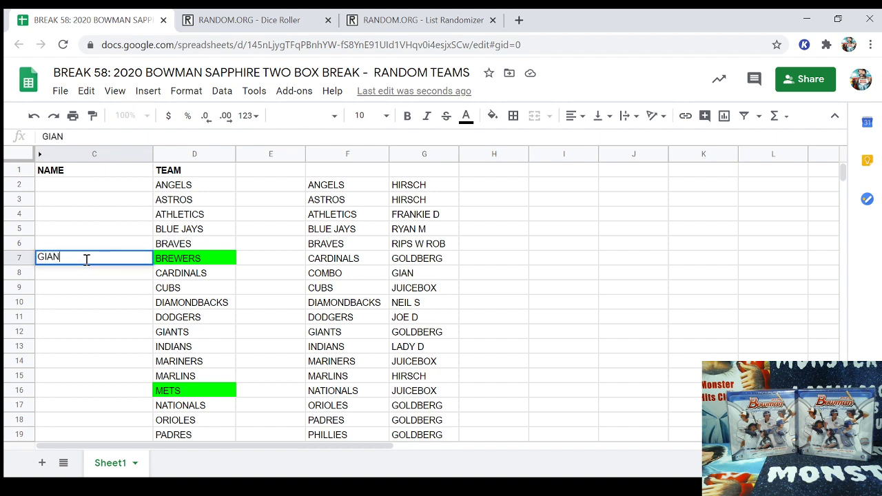
{"action": "key", "text": "Down"}
{"action": "key", "text": "Down"}
{"action": "key", "text": "Down"}
{"action": "key", "text": "Down"}
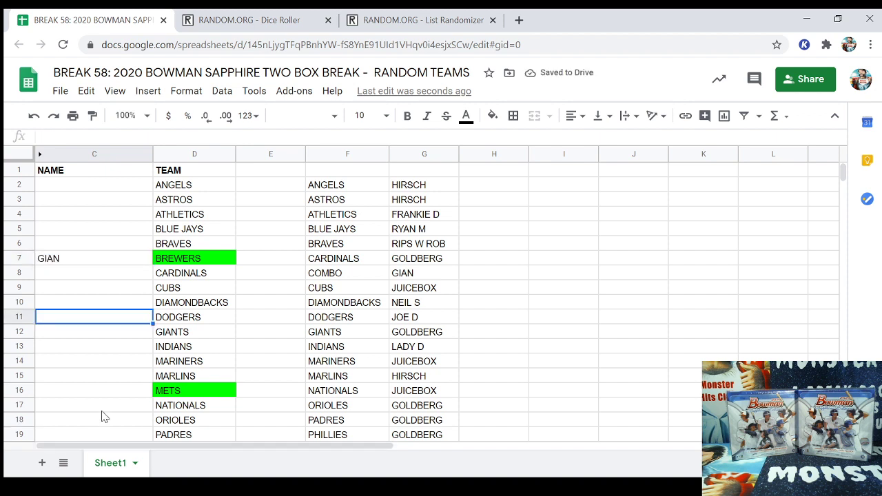
{"action": "left_click", "coordinate": [90, 388]}
{"action": "type", "text": "GIAN"}
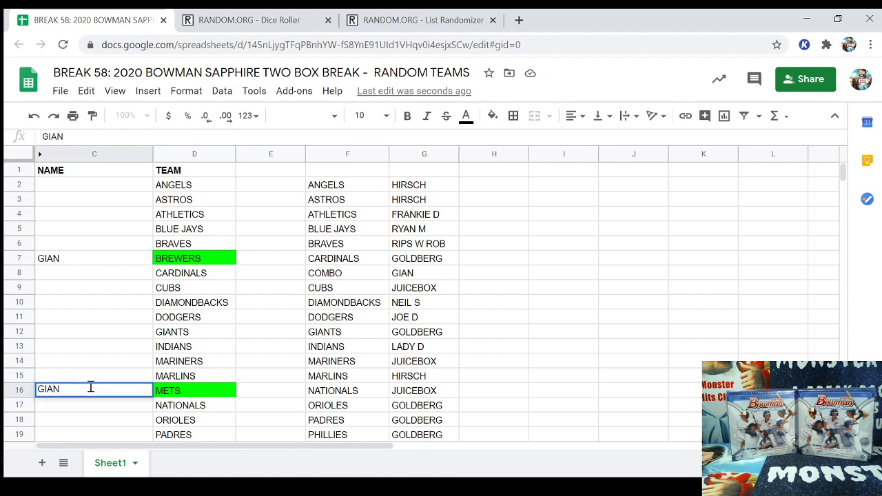
{"action": "scroll", "coordinate": [60, 263], "scroll_direction": "down", "scroll_amount": 1}
{"action": "scroll", "coordinate": [65, 282], "scroll_direction": "down", "scroll_amount": 3}
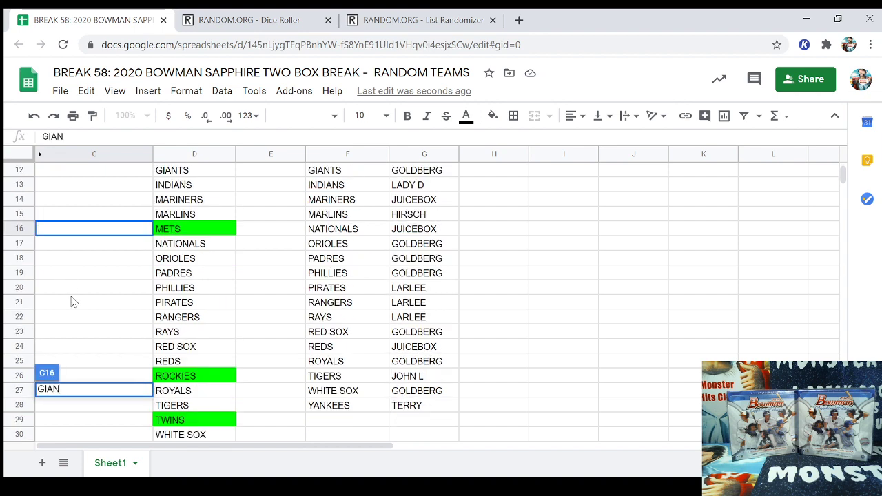
{"action": "scroll", "coordinate": [80, 296], "scroll_direction": "up", "scroll_amount": 4}
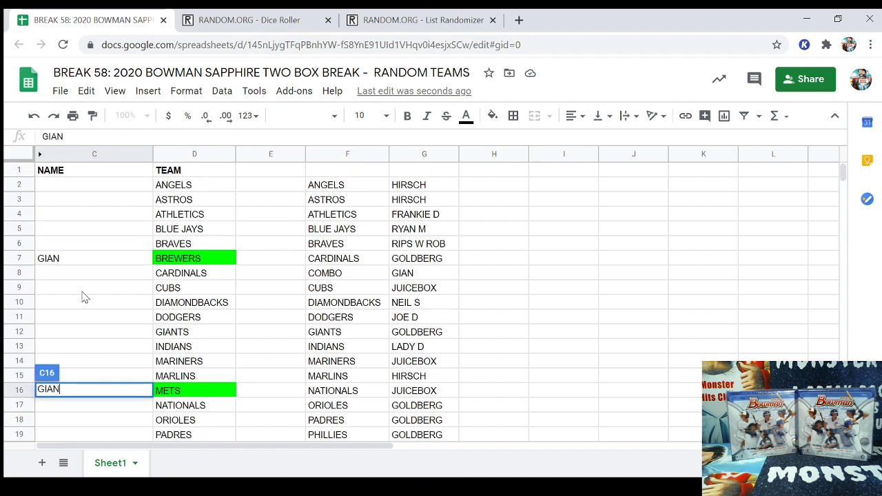
{"action": "left_click", "coordinate": [96, 409]}
Step: Enter the combo participant's name in C26 for the Rockies and in C29 for the Twins
{"action": "scroll", "coordinate": [97, 409], "scroll_direction": "down", "scroll_amount": 3}
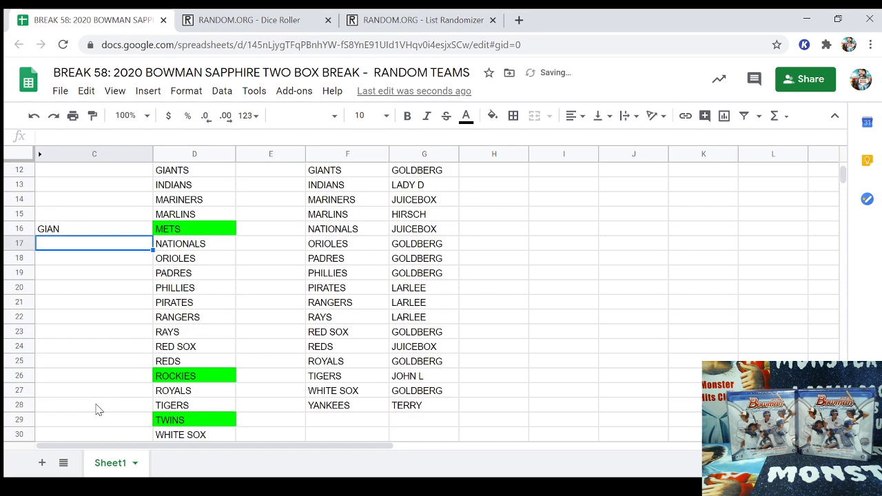
{"action": "scroll", "coordinate": [96, 410], "scroll_direction": "down", "scroll_amount": 2}
{"action": "left_click", "coordinate": [69, 321]}
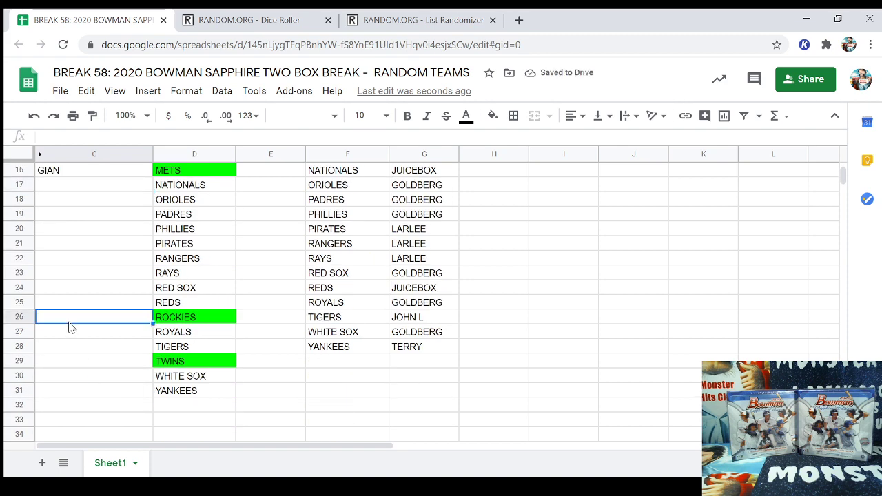
{"action": "type", "text": "GIAN"}
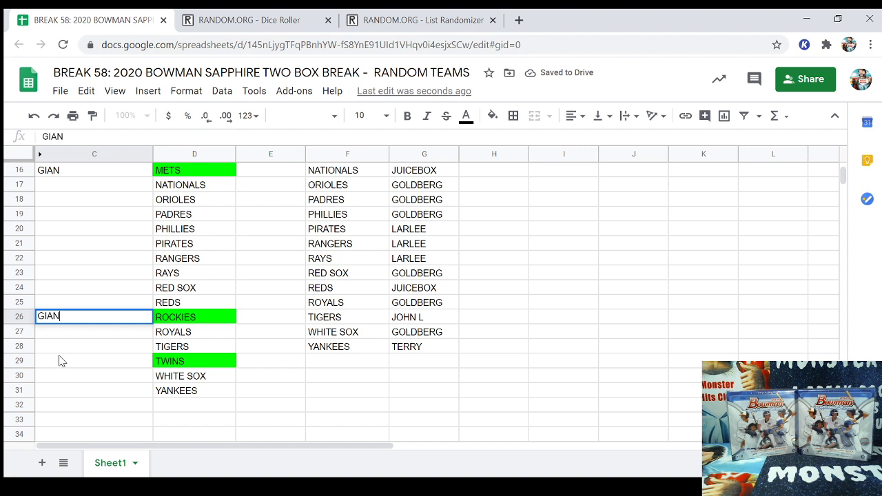
{"action": "left_click", "coordinate": [98, 364]}
{"action": "type", "text": "GIAN"}
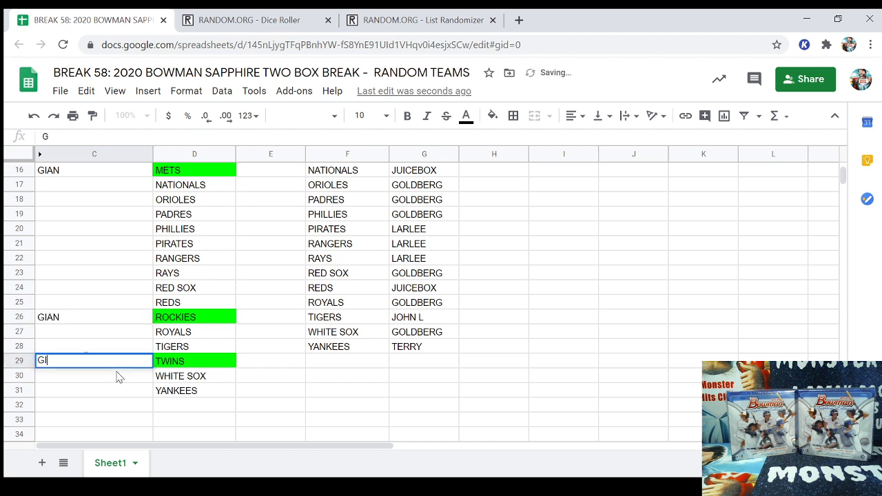
{"action": "left_click", "coordinate": [101, 408]}
Step: Copy the participant names in G2:G6 into C2:C6, beside the Angels through the Braves
{"action": "scroll", "coordinate": [203, 355], "scroll_direction": "up", "scroll_amount": 5}
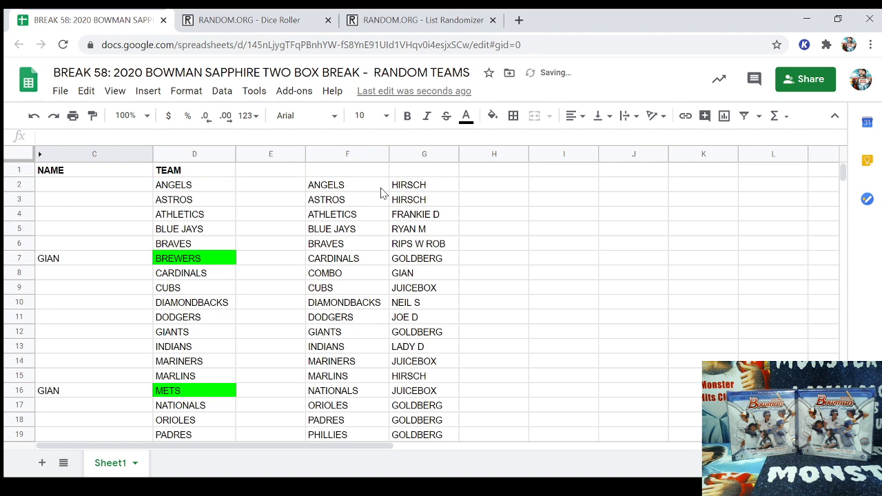
{"action": "left_click_drag", "start_coordinate": [398, 187], "coordinate": [405, 245]}
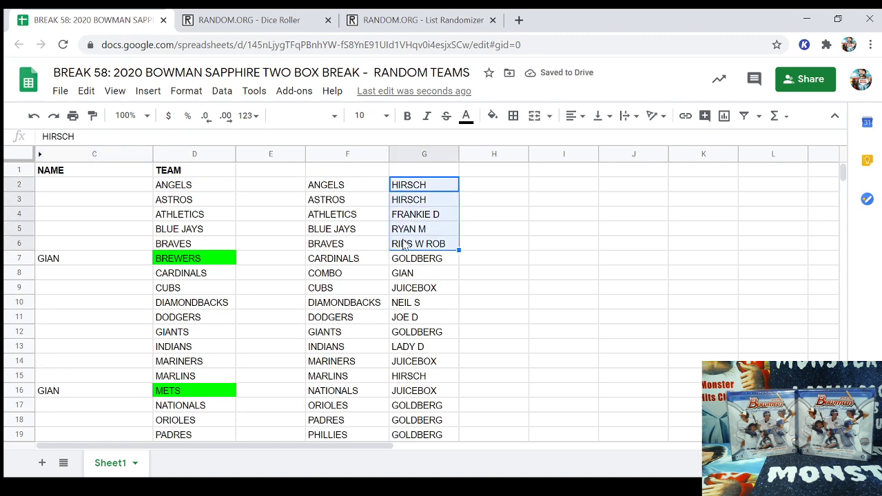
{"action": "key", "text": "ctrl+c"}
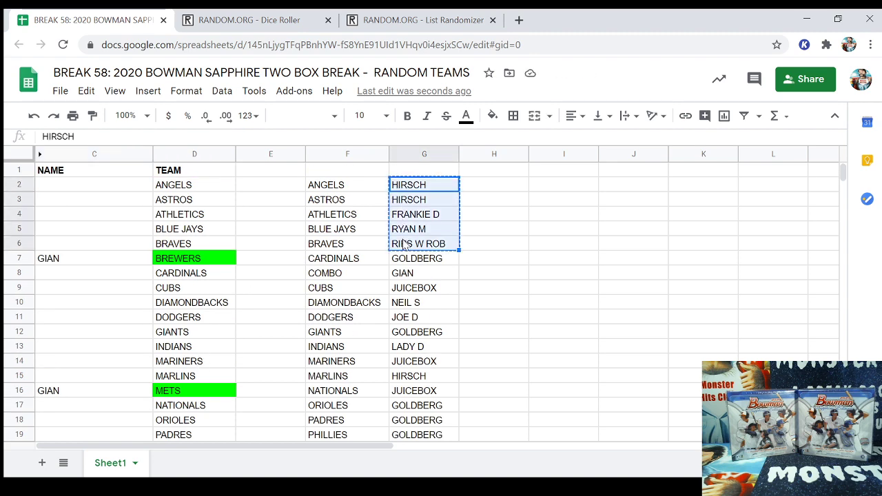
{"action": "left_click", "coordinate": [78, 190]}
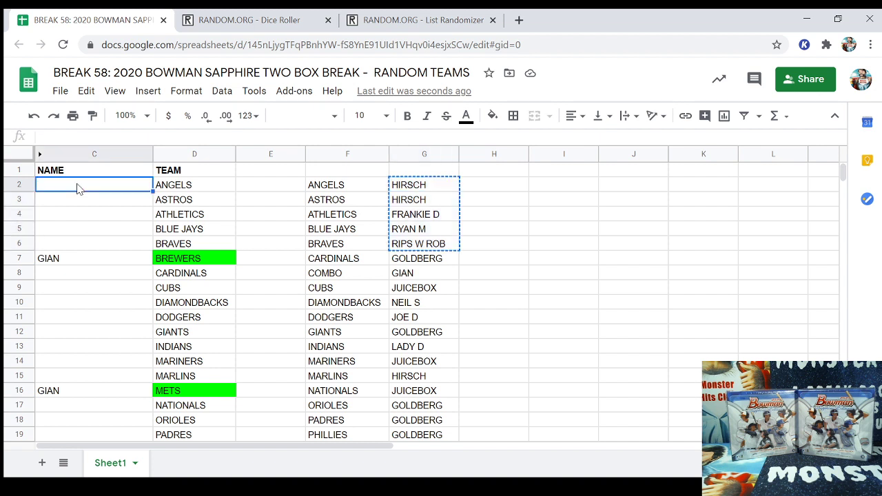
{"action": "key", "text": "ctrl+v"}
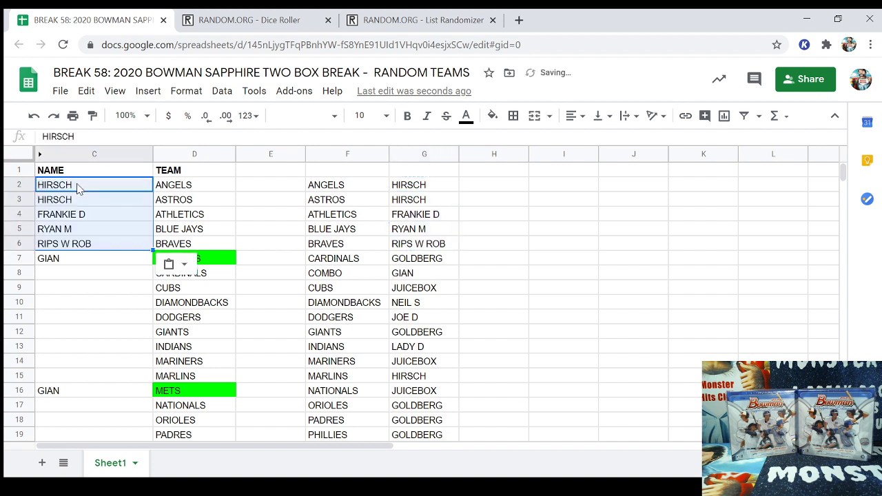
Step: Enter the name of the participant who drew the Cardinals in C8, taken from G7
{"action": "left_click", "coordinate": [391, 262]}
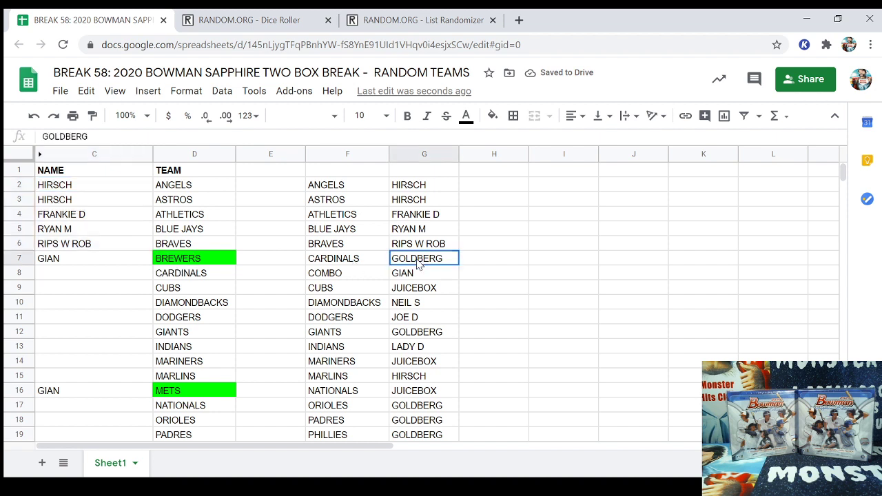
{"action": "left_click", "coordinate": [102, 277]}
{"action": "type", "text": "CARDINALS"}
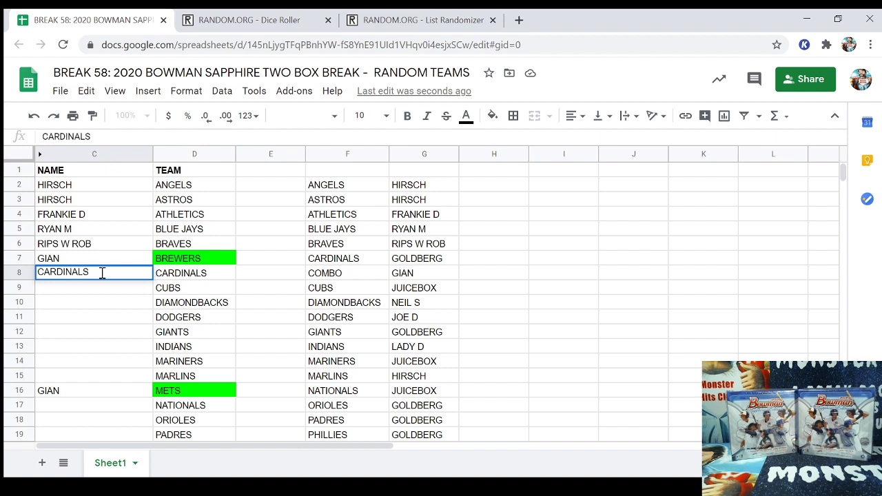
{"action": "double_click", "coordinate": [94, 272]}
{"action": "type", "text": "GOILDBERG"}
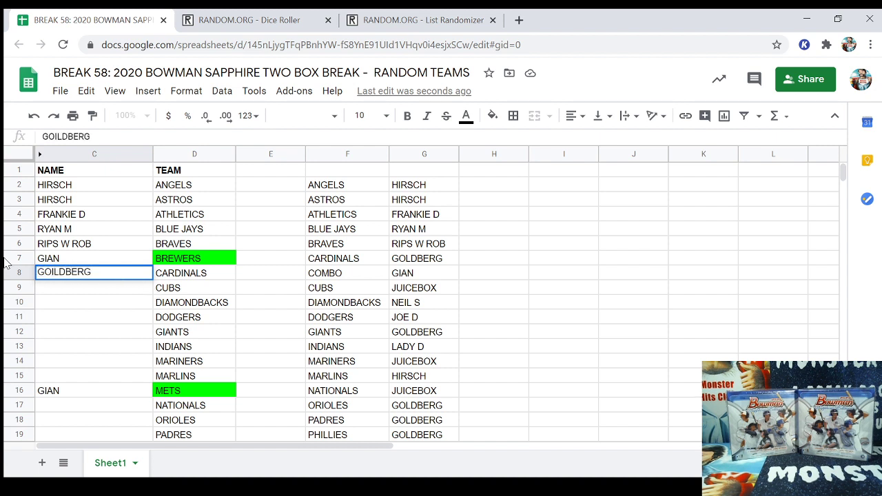
Step: Copy the participant names in G9:G15 into C9:C15, beside the Cubs through the Marlins
{"action": "left_click_drag", "start_coordinate": [427, 293], "coordinate": [425, 379]}
{"action": "right_click", "coordinate": [427, 373]}
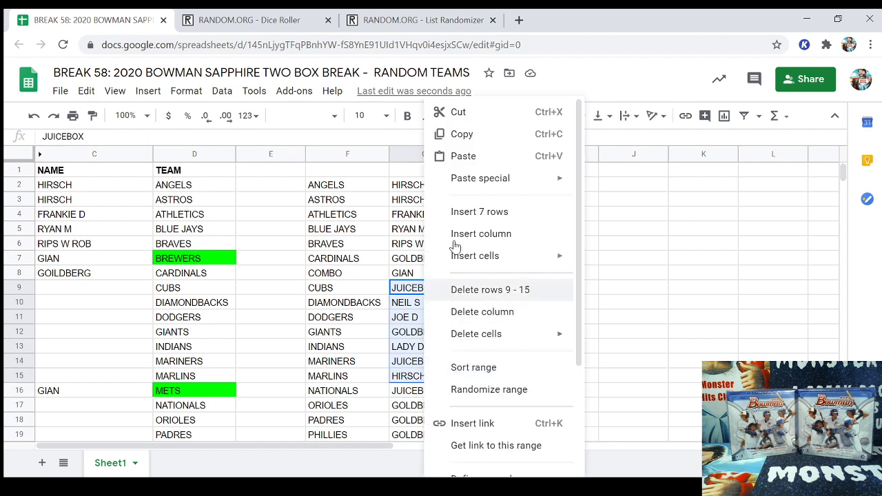
{"action": "left_click", "coordinate": [465, 135]}
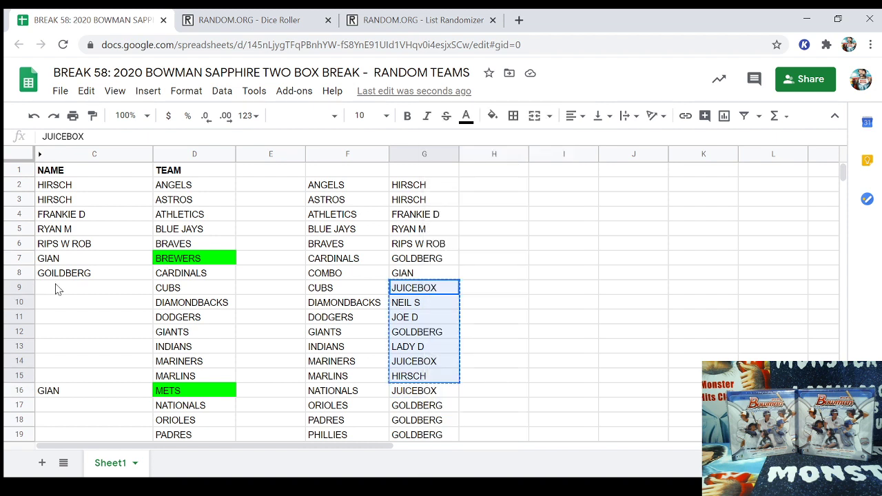
{"action": "left_click", "coordinate": [58, 288]}
{"action": "right_click", "coordinate": [59, 288]}
{"action": "left_click", "coordinate": [88, 155]}
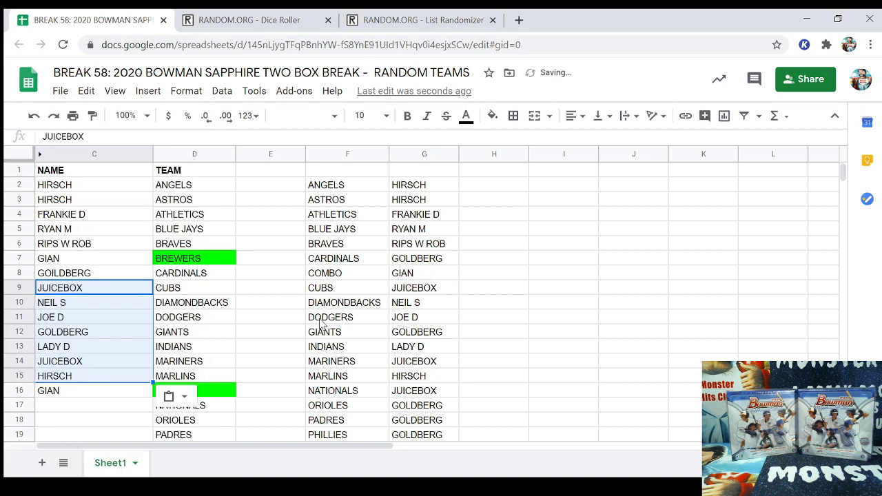
Step: Copy the participant names in G16:G24 into C17:C25, beside the Nationals through the Reds
{"action": "scroll", "coordinate": [451, 349], "scroll_direction": "down", "scroll_amount": 3}
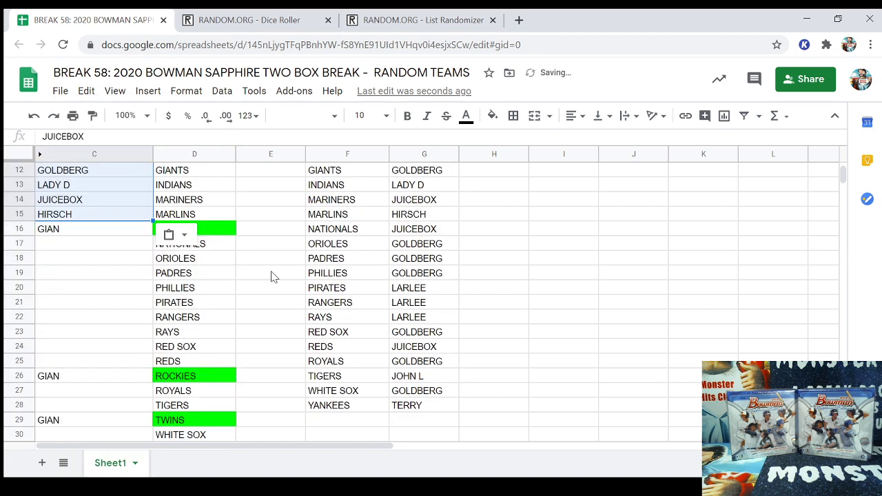
{"action": "left_click", "coordinate": [504, 262]}
{"action": "left_click_drag", "start_coordinate": [416, 232], "coordinate": [428, 326]}
{"action": "right_click", "coordinate": [429, 327]}
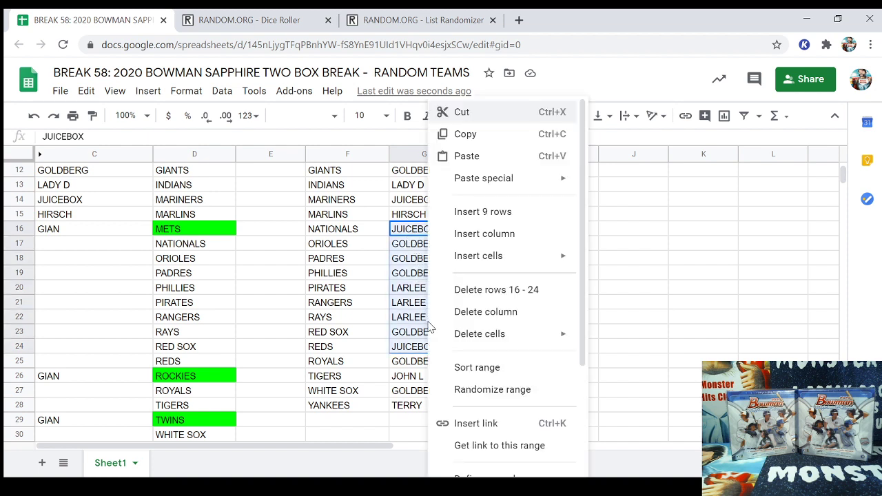
{"action": "key", "text": "ctrl+c"}
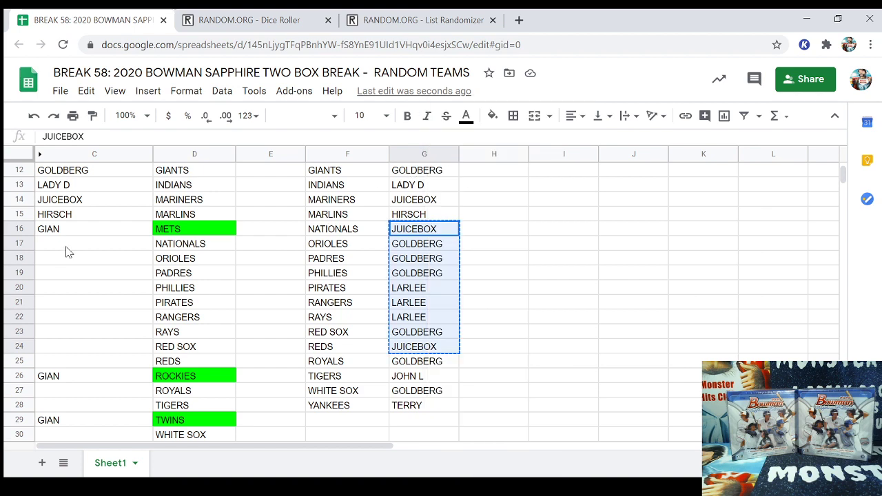
{"action": "left_click", "coordinate": [65, 245]}
{"action": "right_click", "coordinate": [66, 246]}
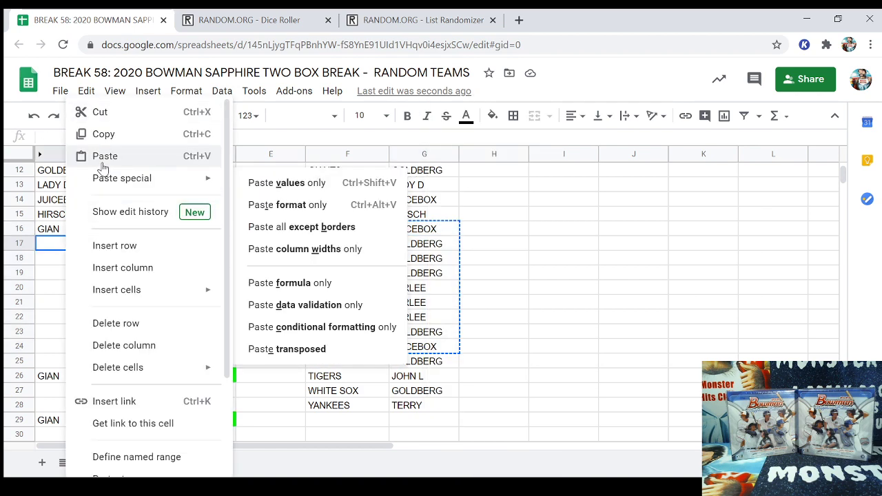
{"action": "key", "text": "ctrl+v"}
Step: Copy the participant names in G25:G26 into C27:C28, beside the Royals and the Tigers
{"action": "left_click", "coordinate": [410, 379]}
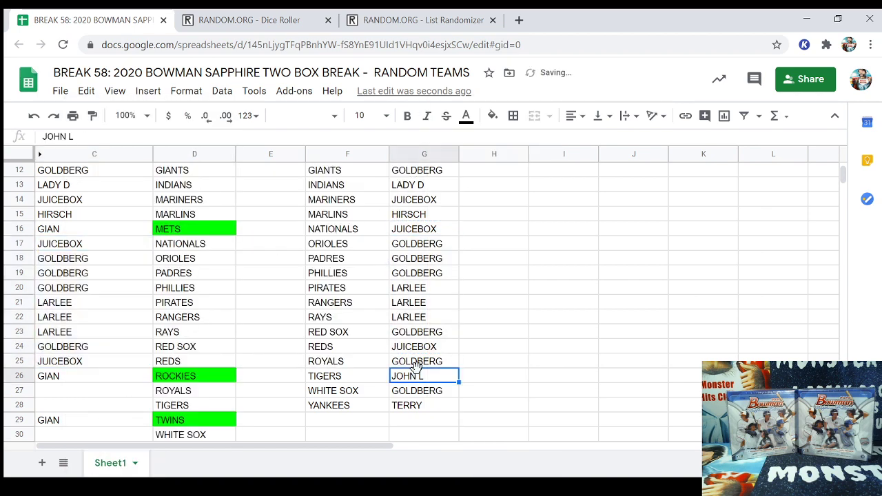
{"action": "scroll", "coordinate": [416, 369], "scroll_direction": "down", "scroll_amount": 1}
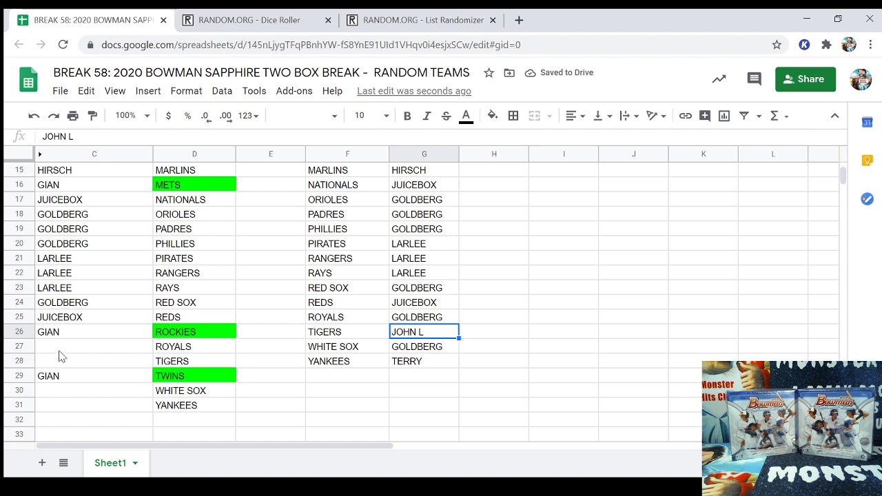
{"action": "left_click", "coordinate": [406, 319]}
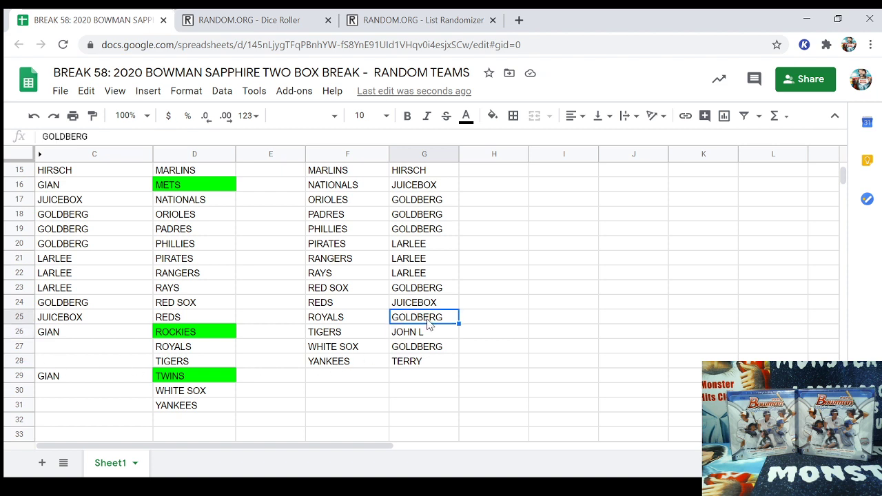
{"action": "left_click_drag", "start_coordinate": [427, 323], "coordinate": [421, 335]}
{"action": "right_click", "coordinate": [422, 335]}
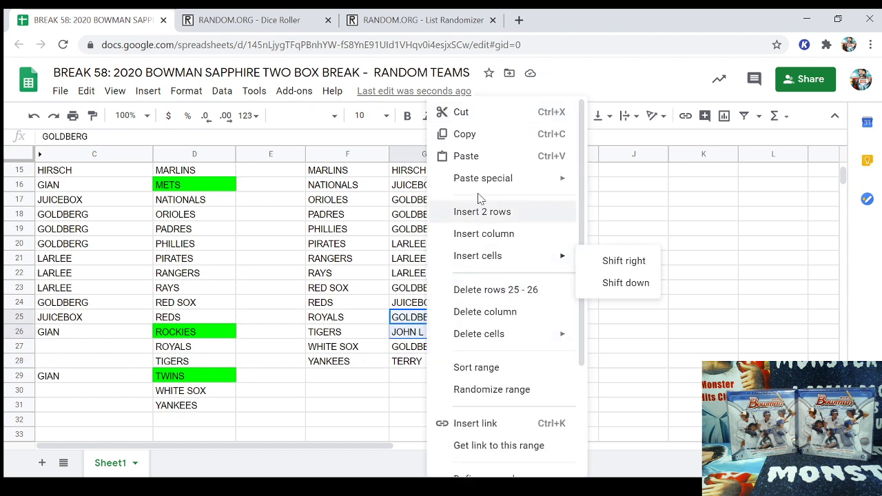
{"action": "left_click", "coordinate": [486, 133]}
{"action": "right_click", "coordinate": [109, 354]}
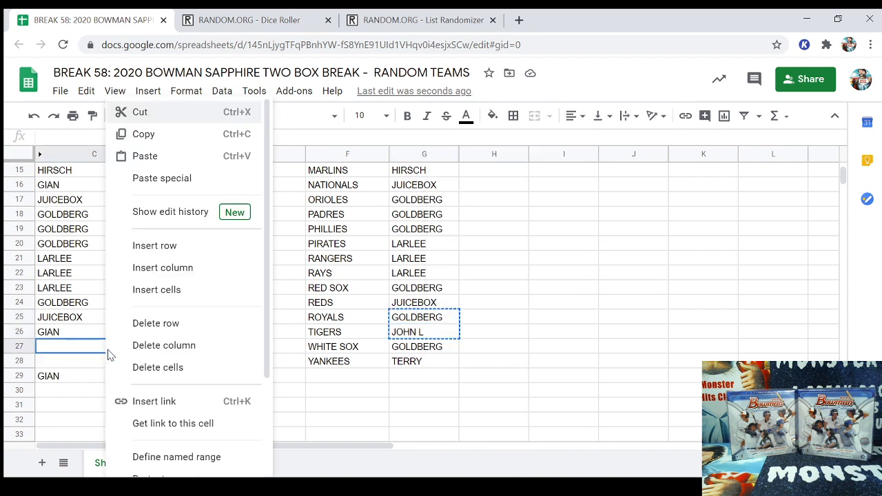
{"action": "left_click", "coordinate": [143, 157]}
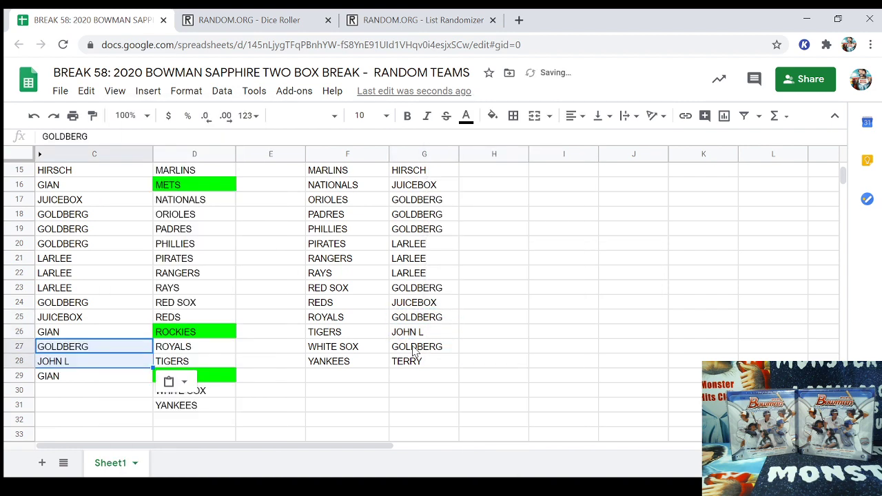
Step: Copy the participant names in G27:G28 into C30:C31, beside the White Sox and the Yankees
{"action": "left_click_drag", "start_coordinate": [414, 352], "coordinate": [414, 361]}
{"action": "right_click", "coordinate": [415, 362]}
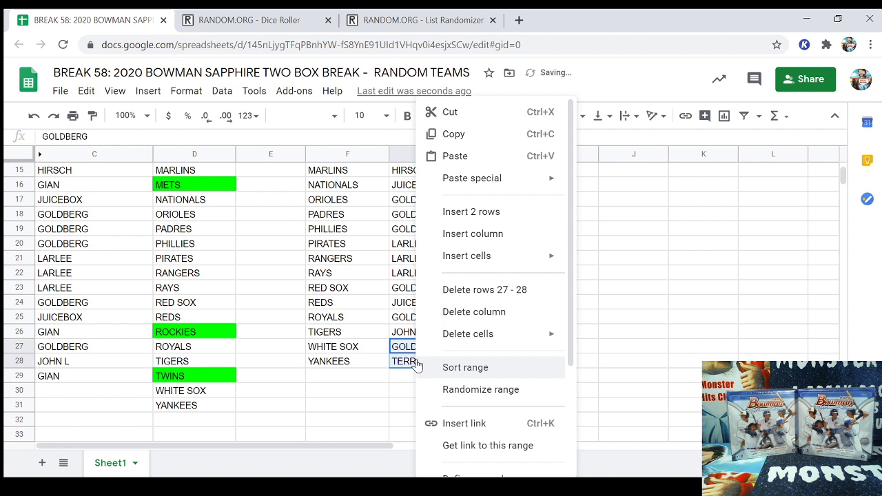
{"action": "left_click", "coordinate": [454, 134]}
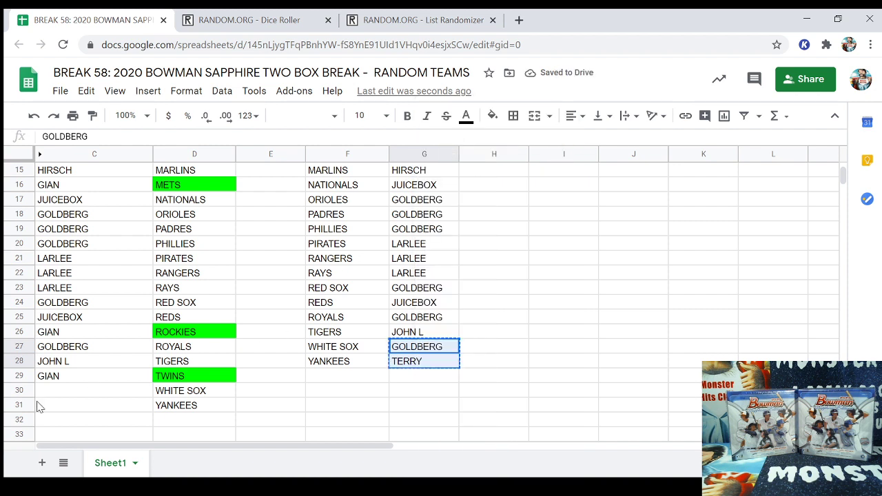
{"action": "right_click", "coordinate": [55, 391]}
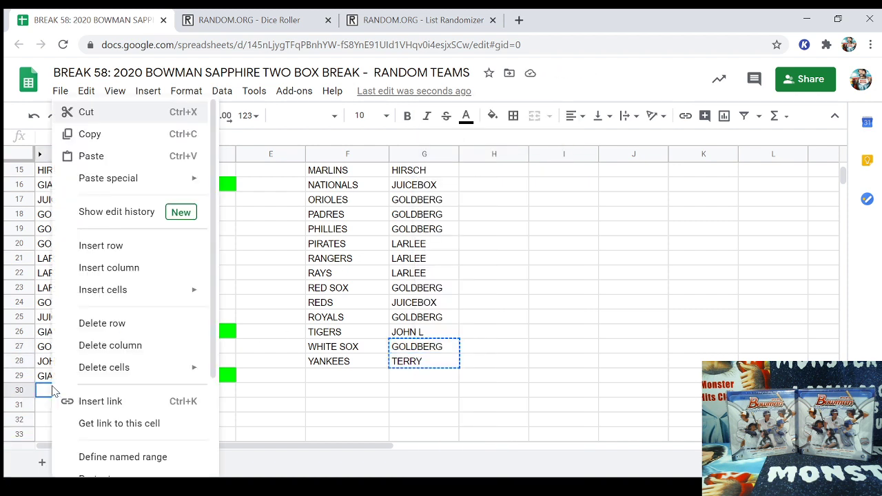
{"action": "left_click", "coordinate": [95, 156]}
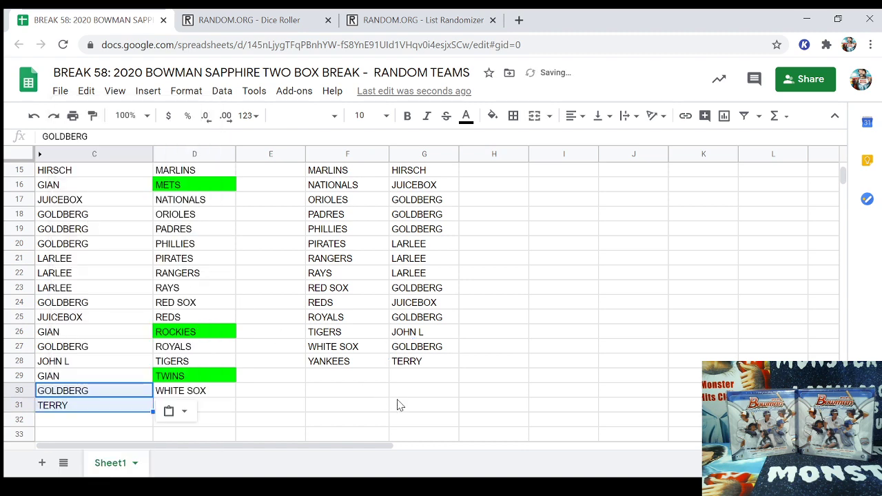
{"action": "left_click", "coordinate": [393, 402]}
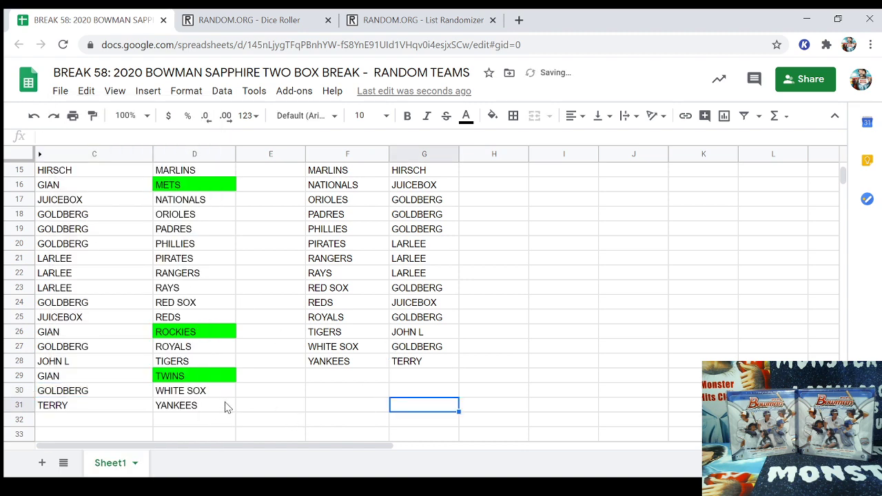
{"action": "scroll", "coordinate": [228, 411], "scroll_direction": "up", "scroll_amount": 5}
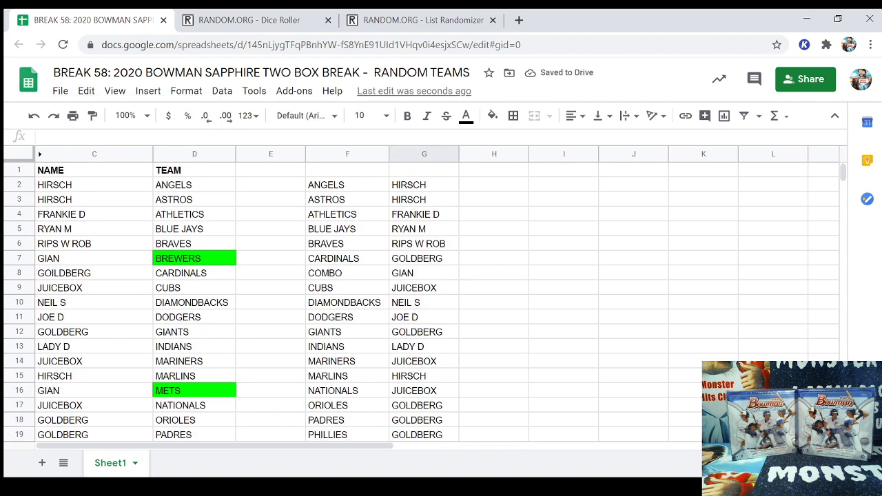